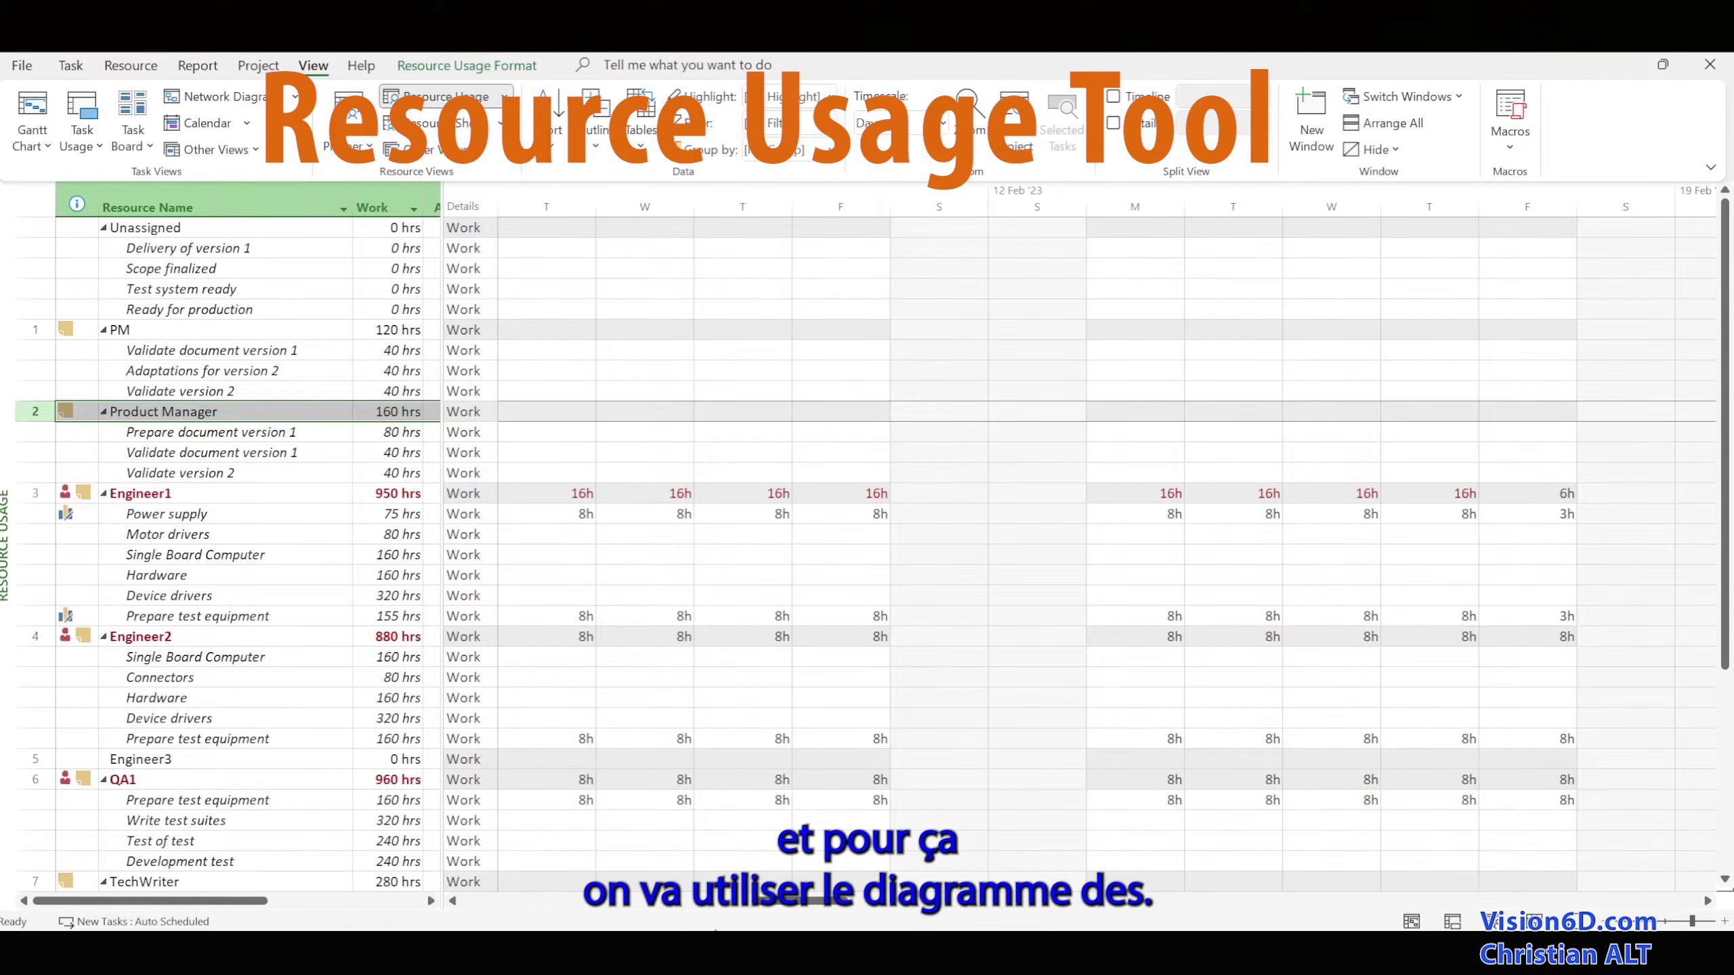
Switch from the Gantt Chart to the Resource Usage view, go to January 2023 and select the PM resource
drag(799, 909, 880, 922)
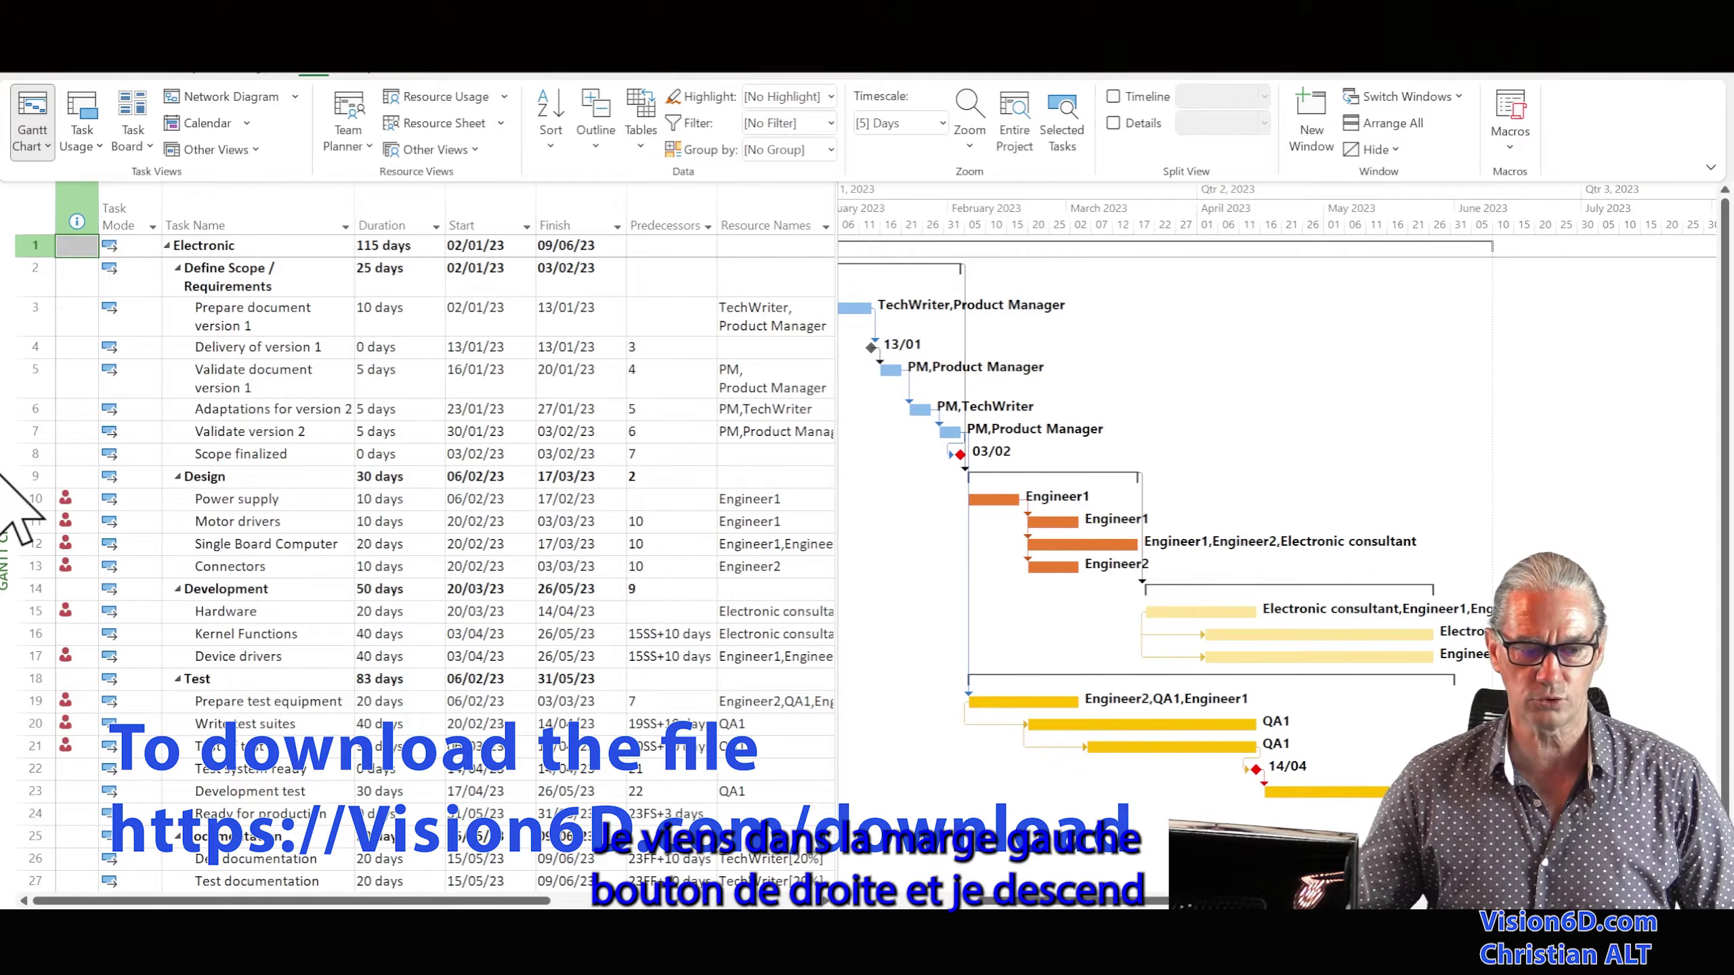
right_click(2, 478)
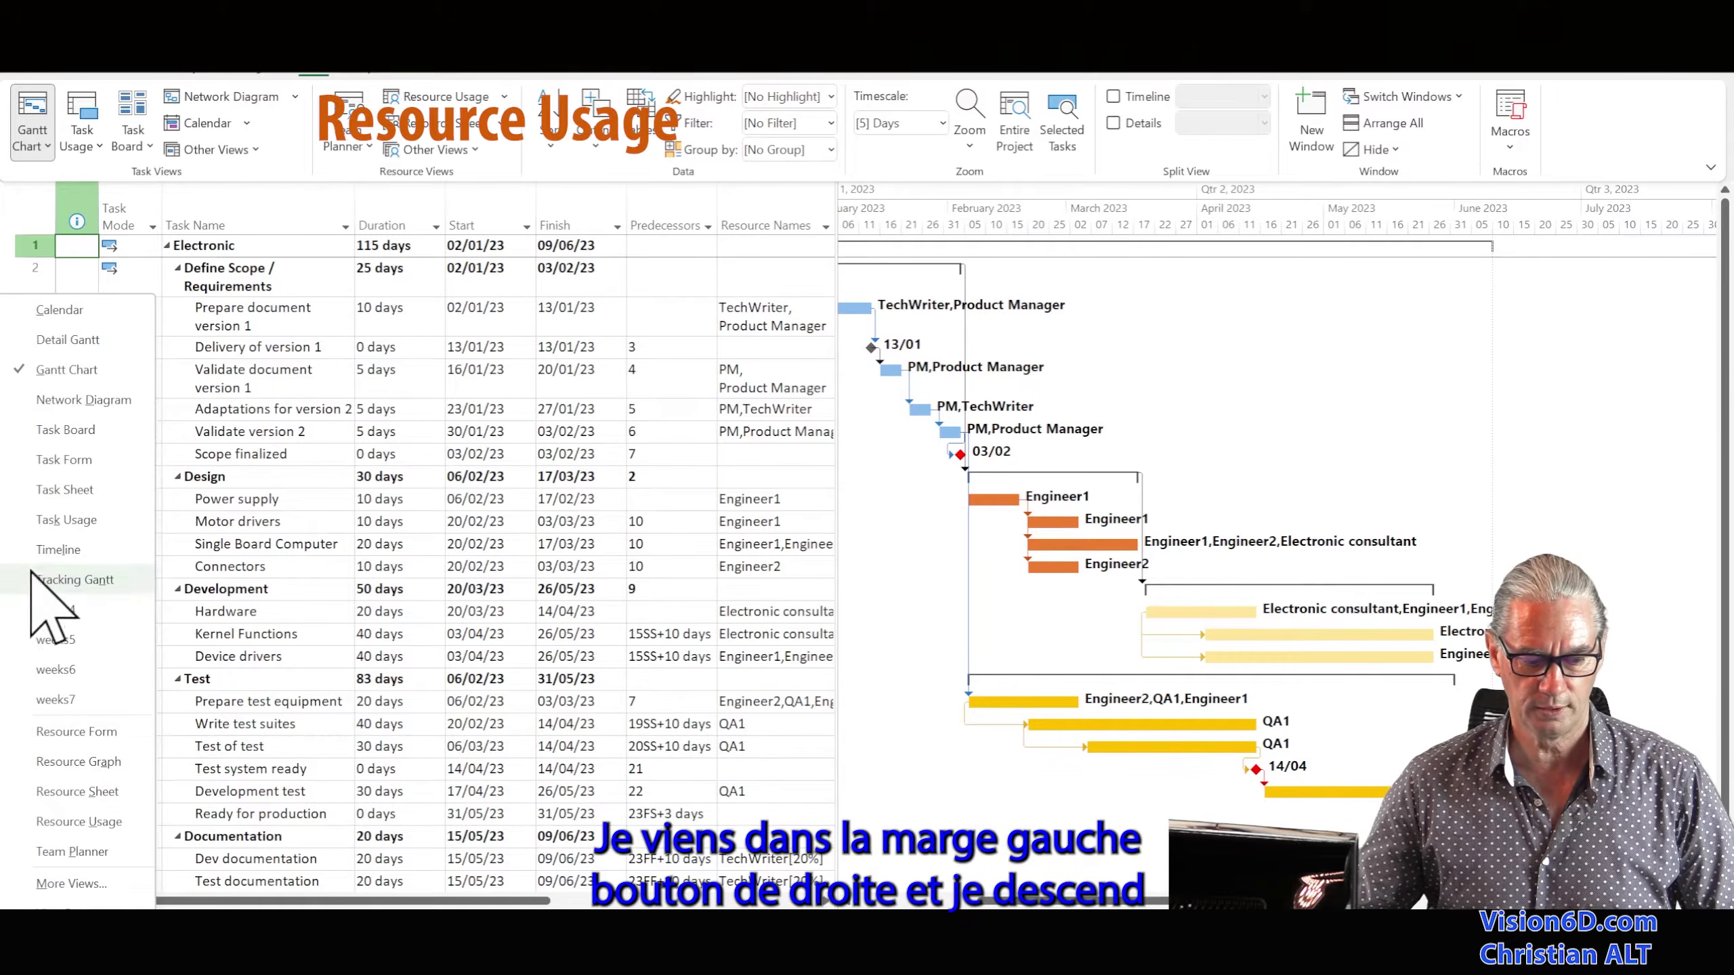
click(78, 823)
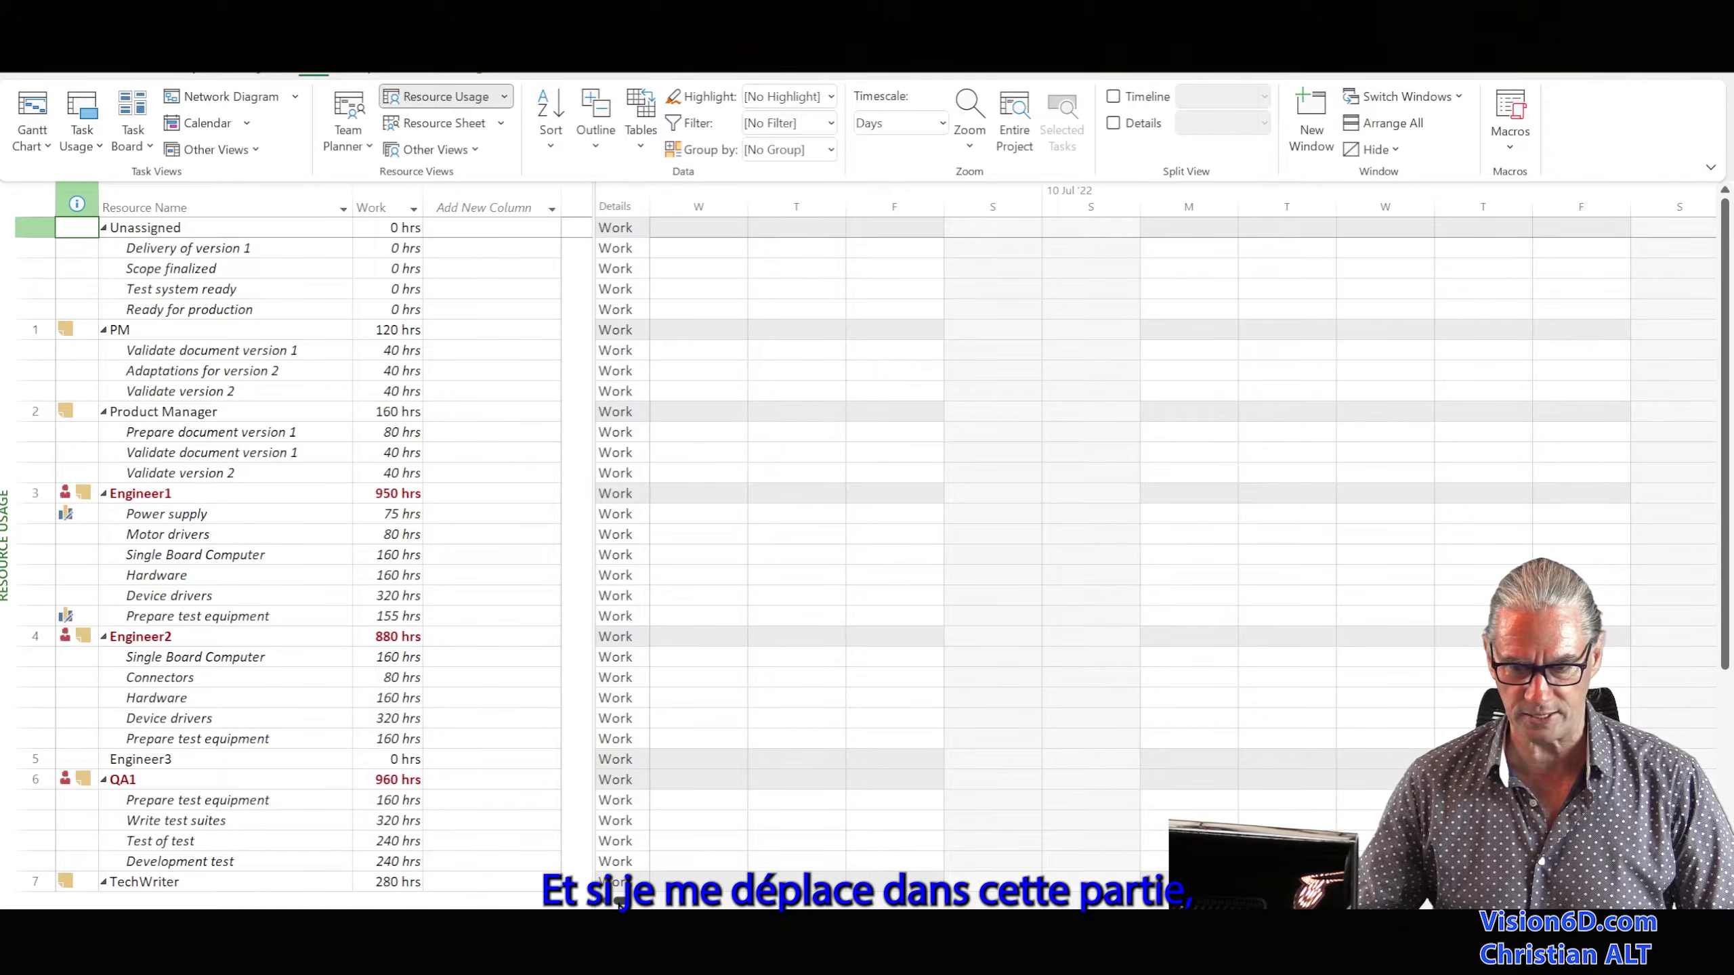
drag(620, 905, 730, 904)
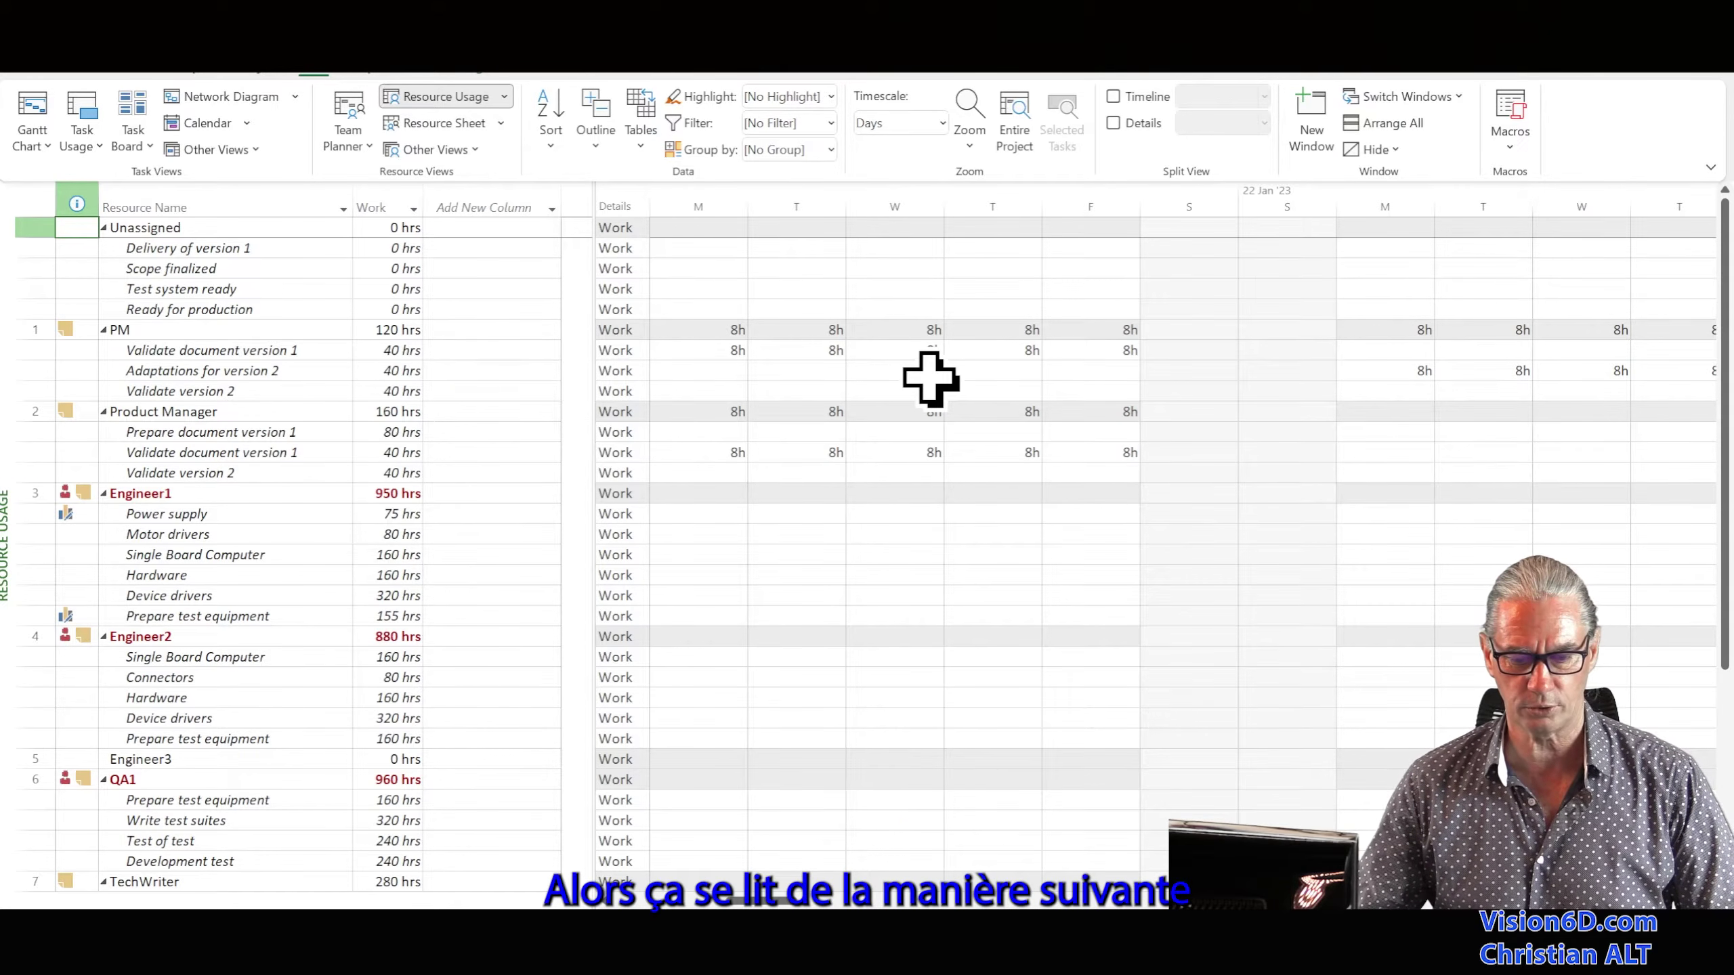
click(31, 329)
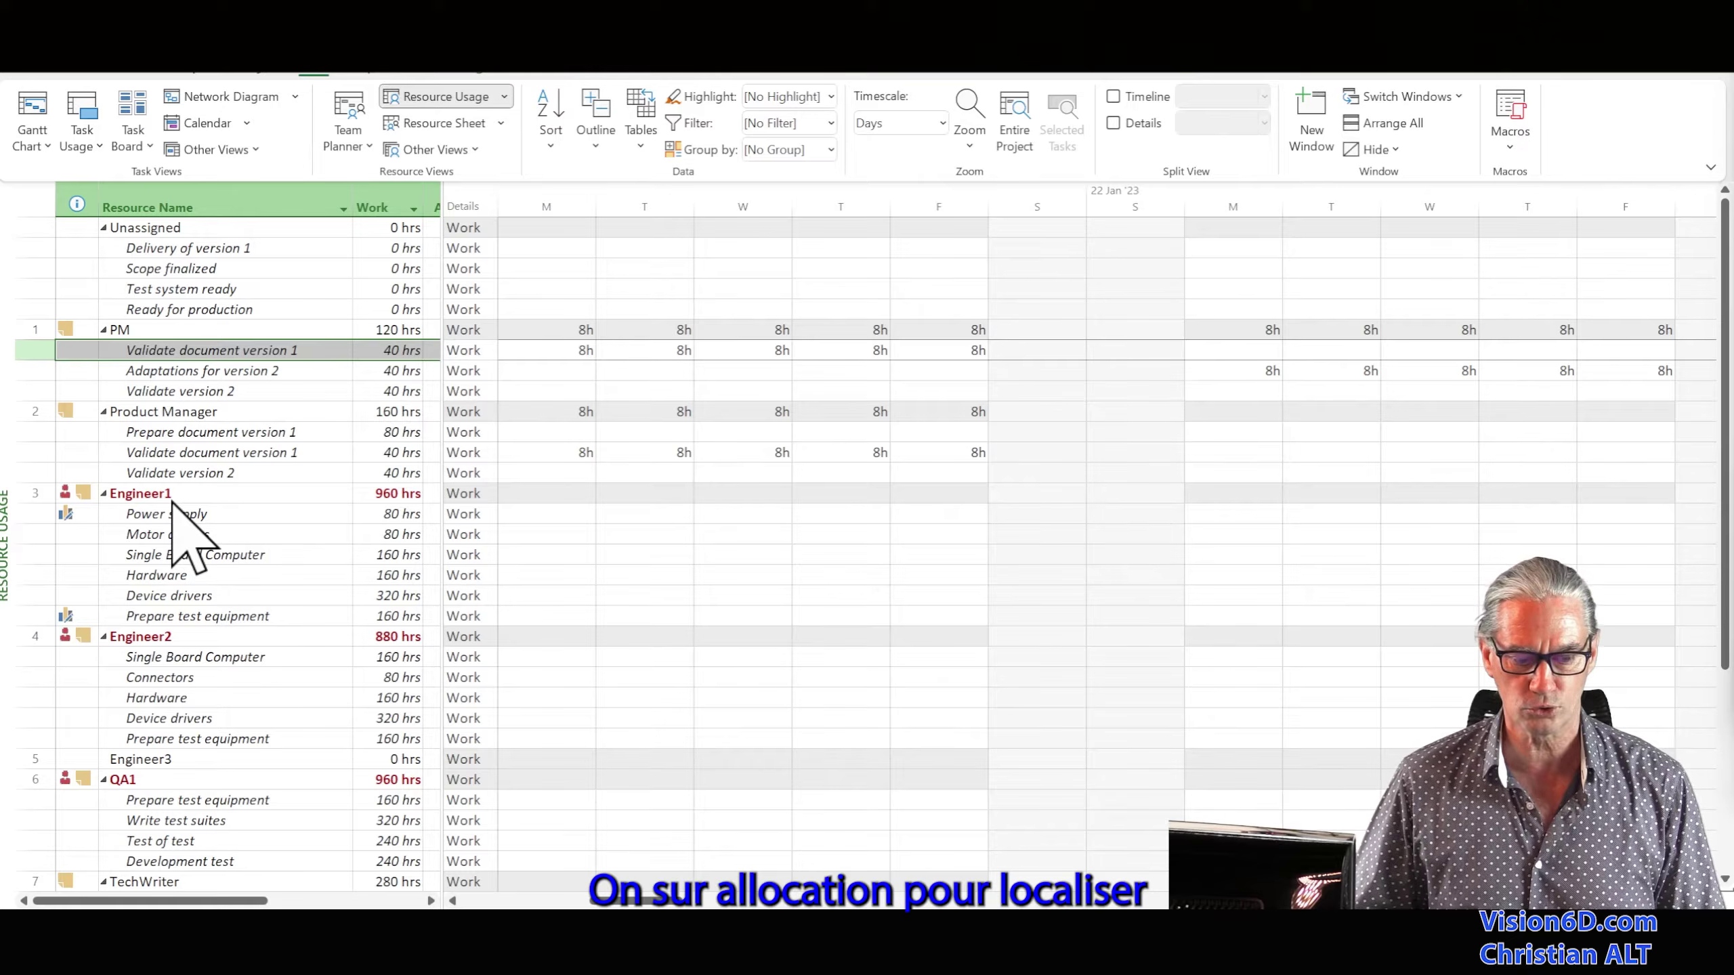
Add the Overallocation detail row to the timephased grid and bring Engineer1's early February 2023 work into view
key(ctrl+Home)
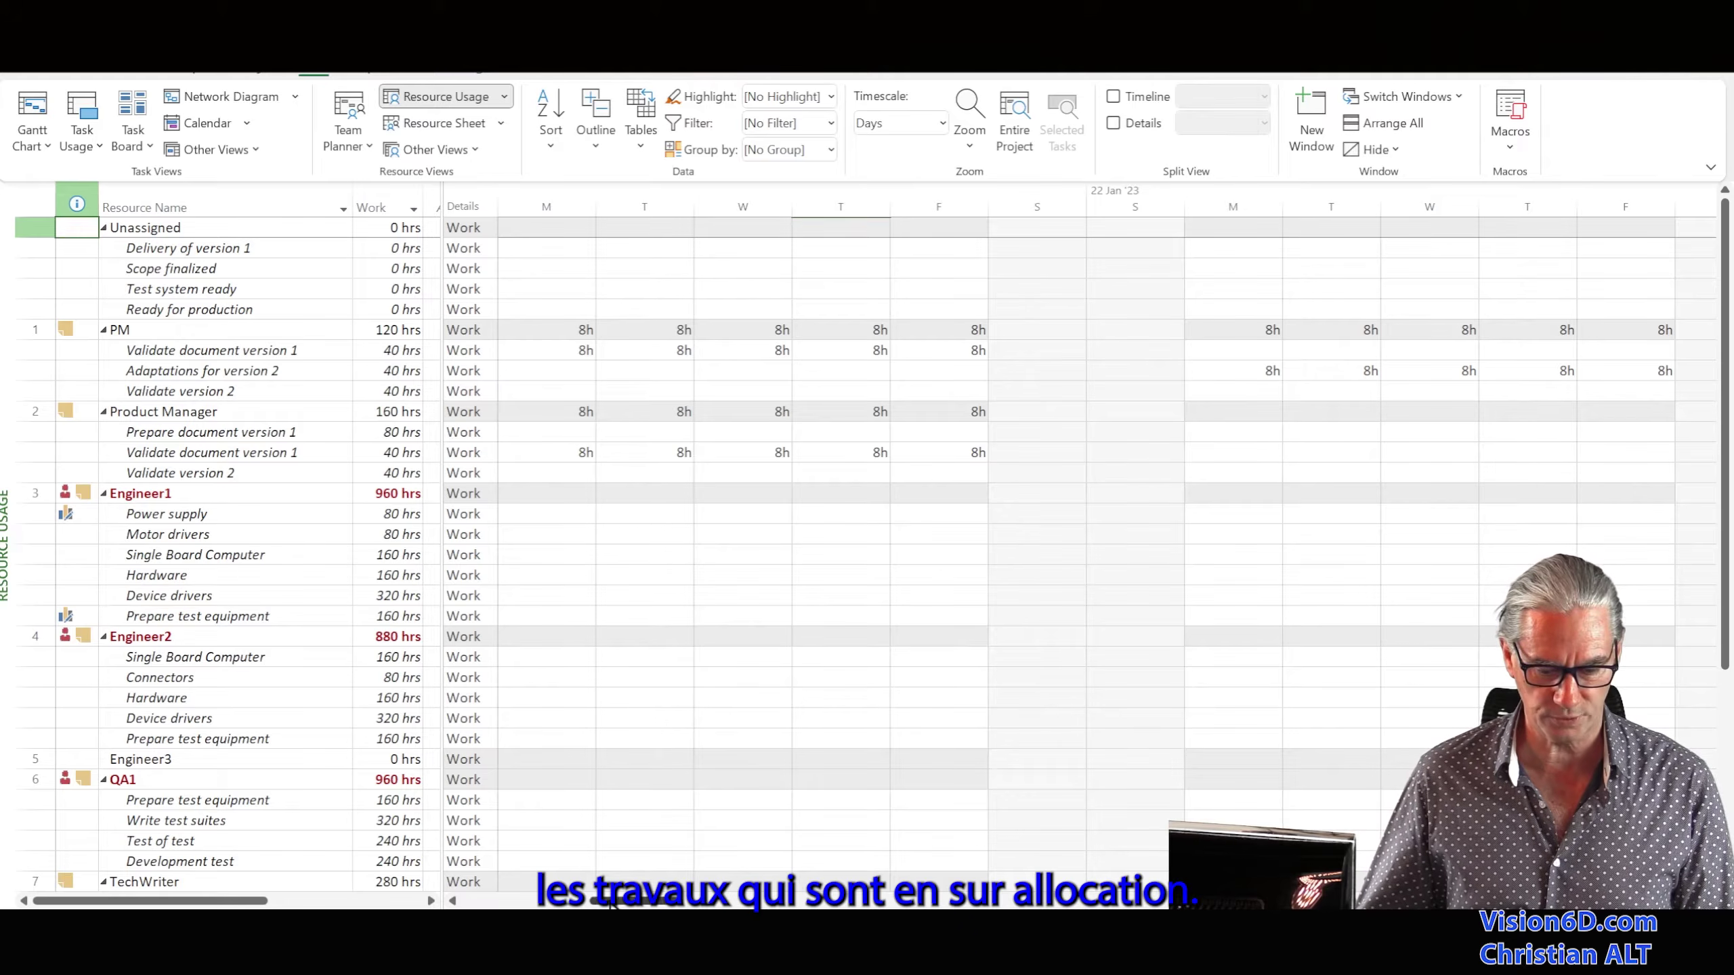
drag(610, 904, 644, 904)
drag(657, 903, 770, 902)
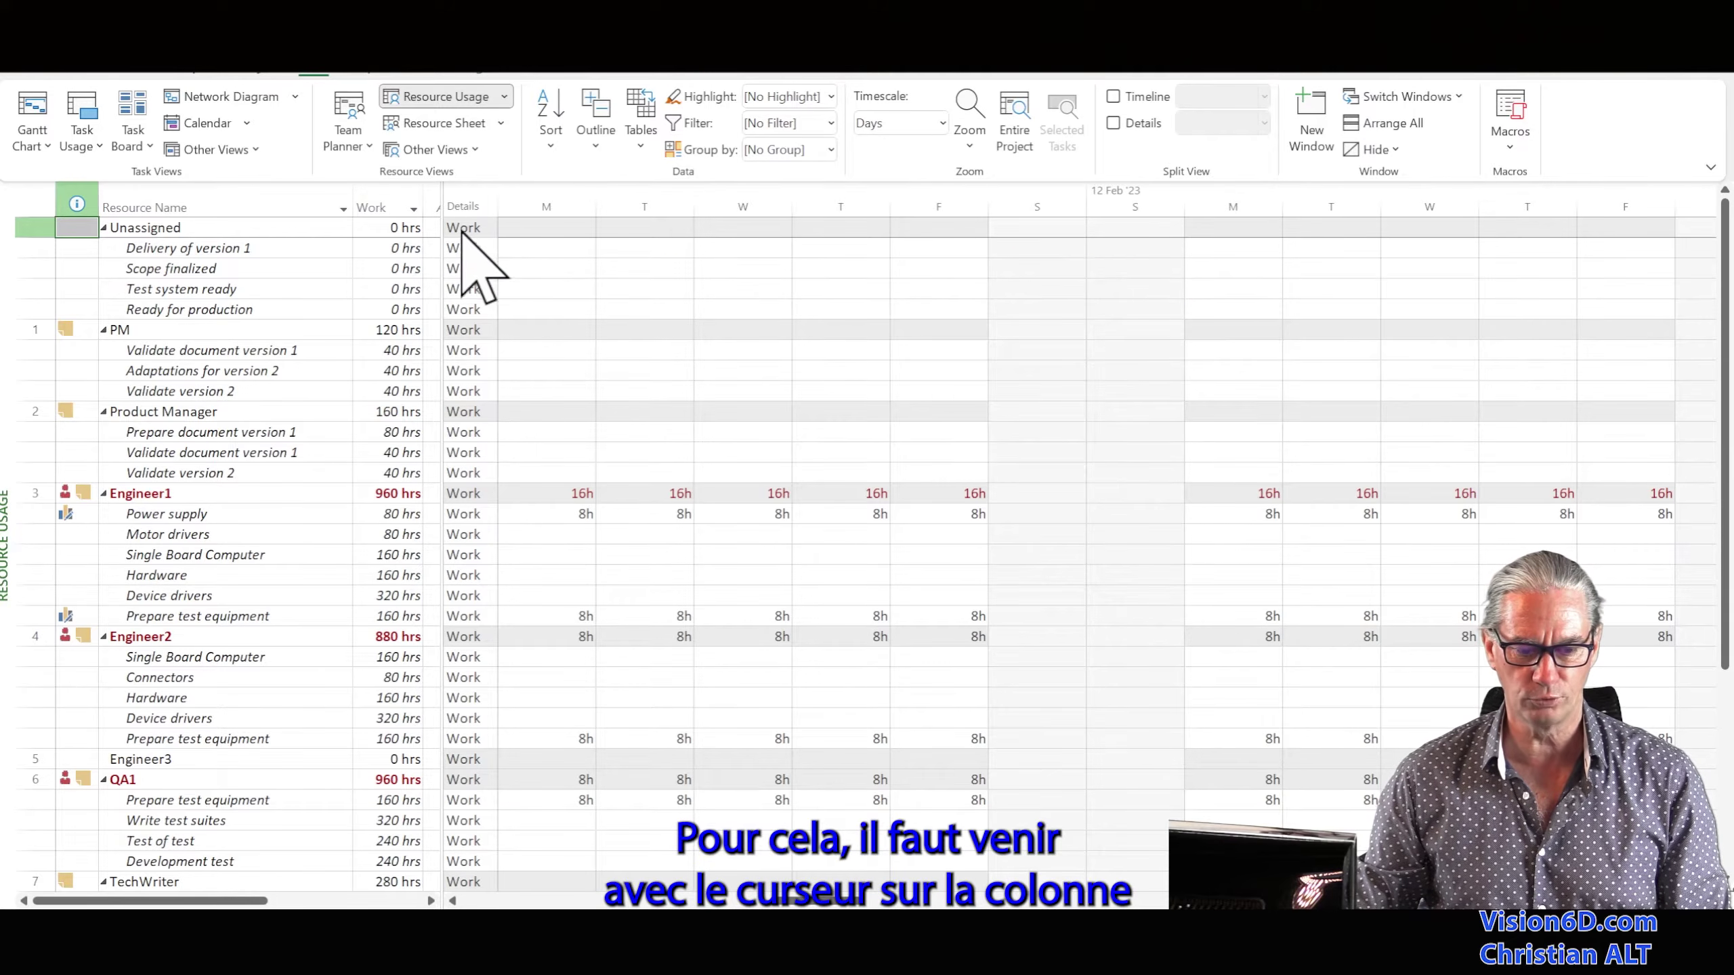
right_click(461, 526)
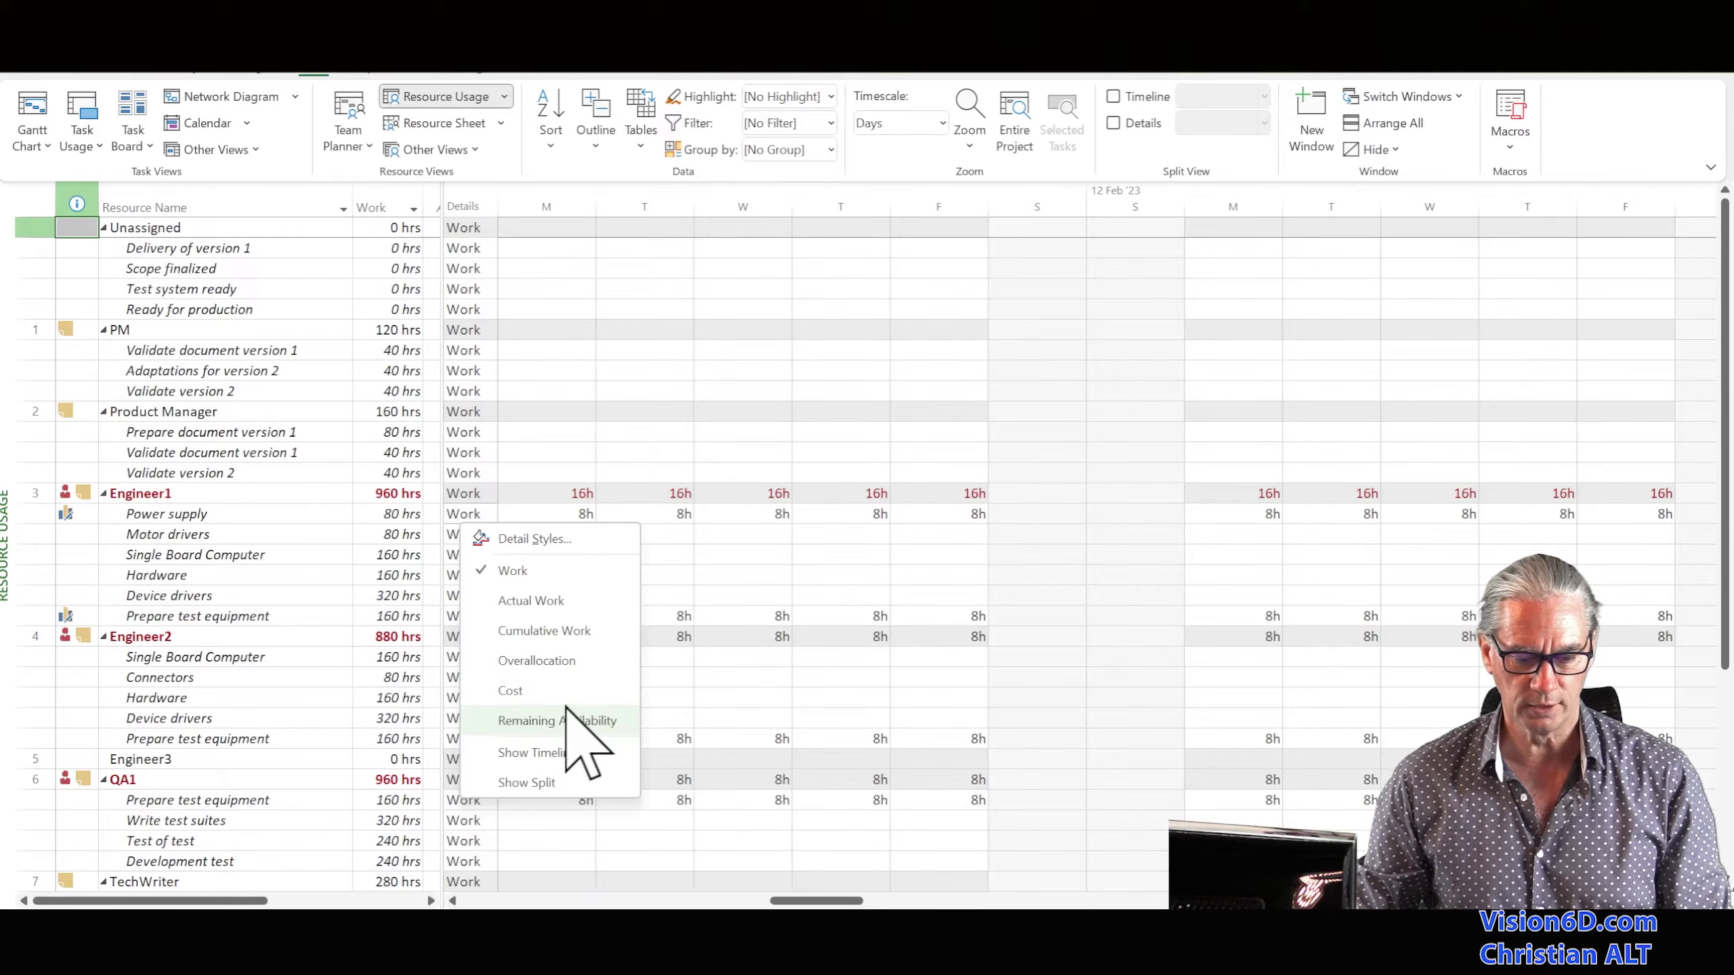
click(564, 664)
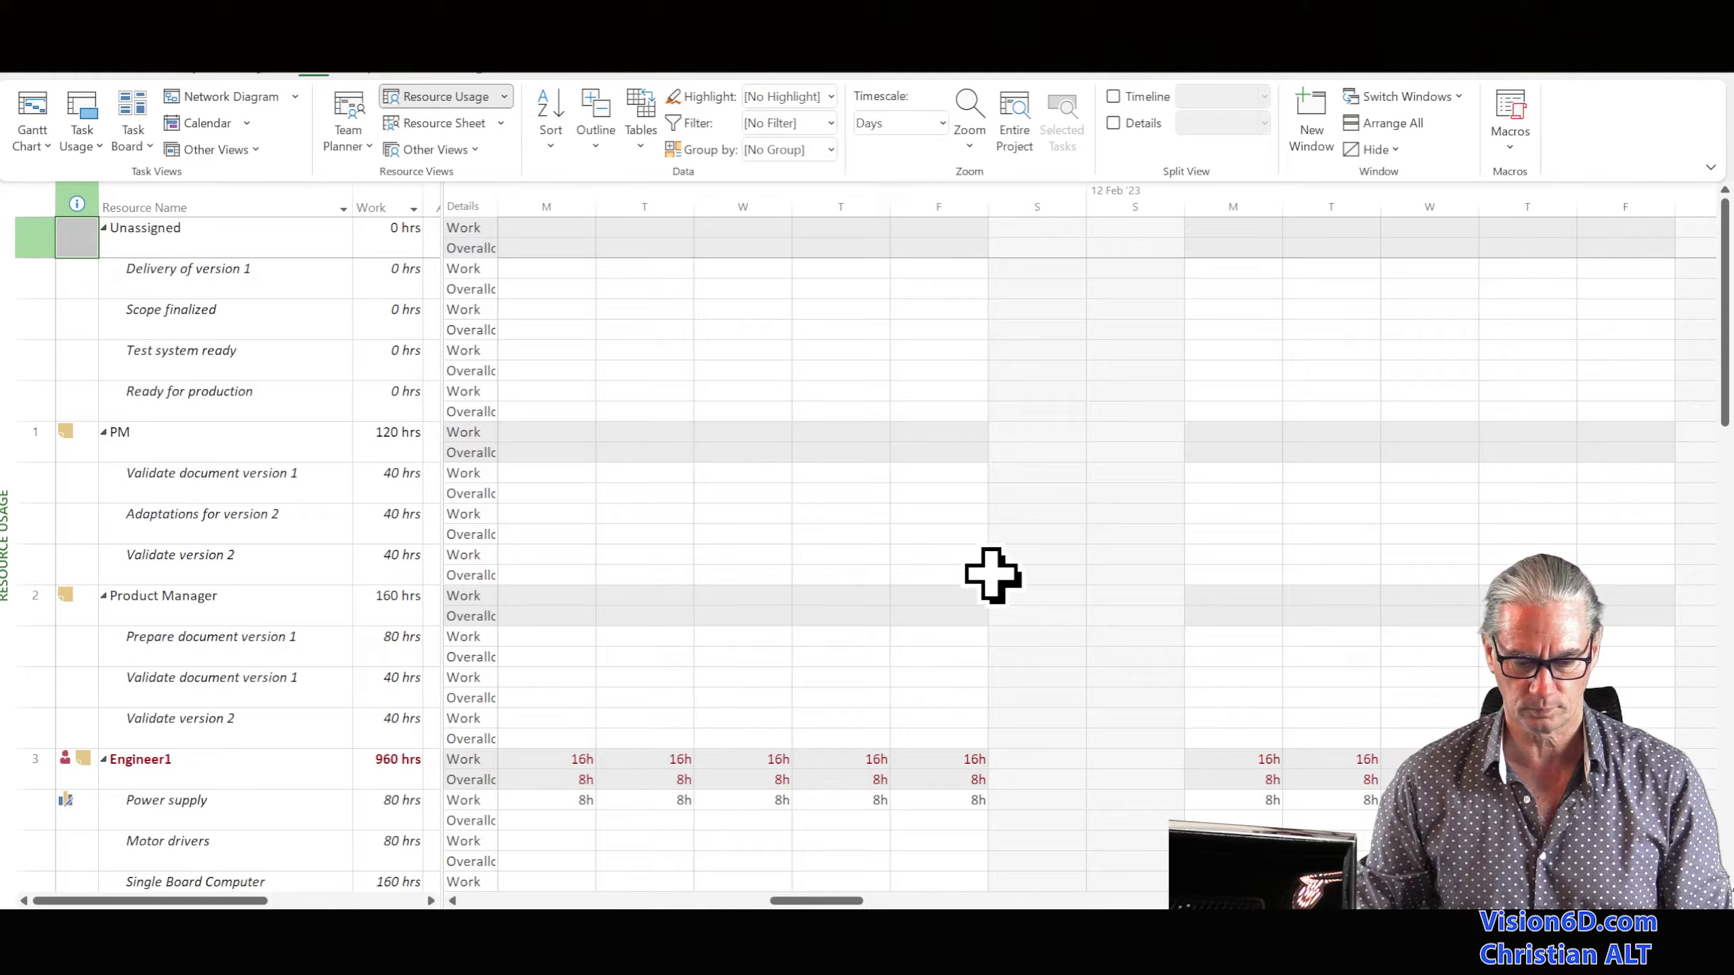
scroll(993, 576, down, 4)
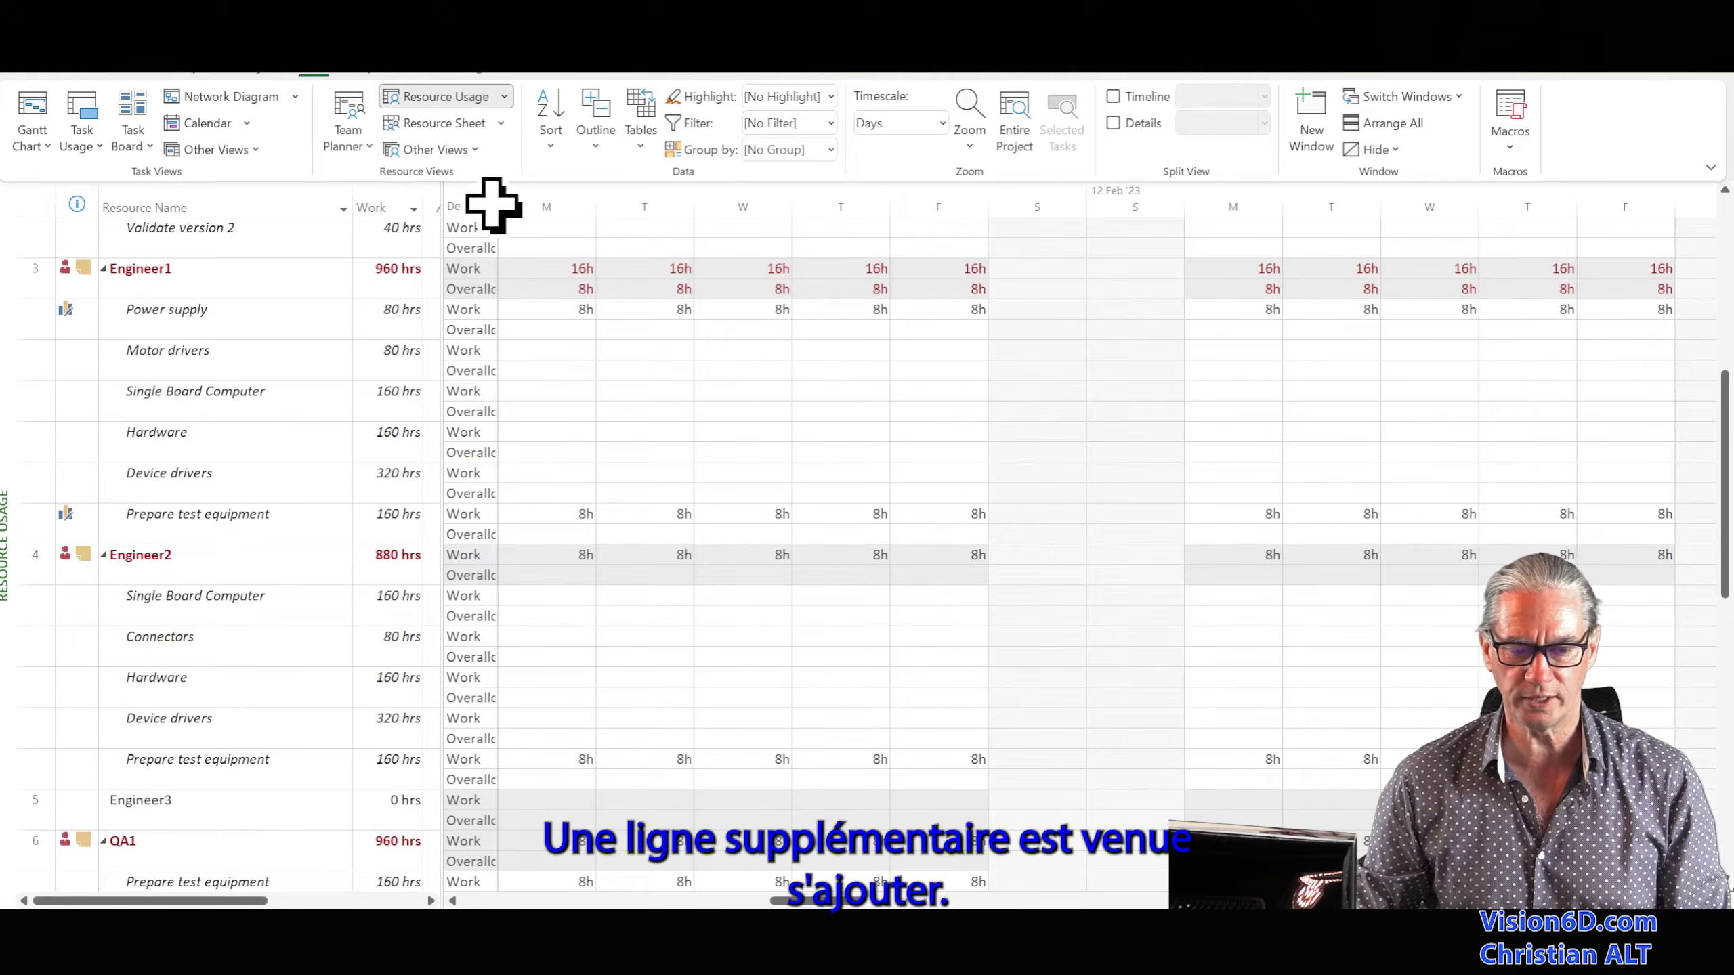
drag(500, 200, 517, 201)
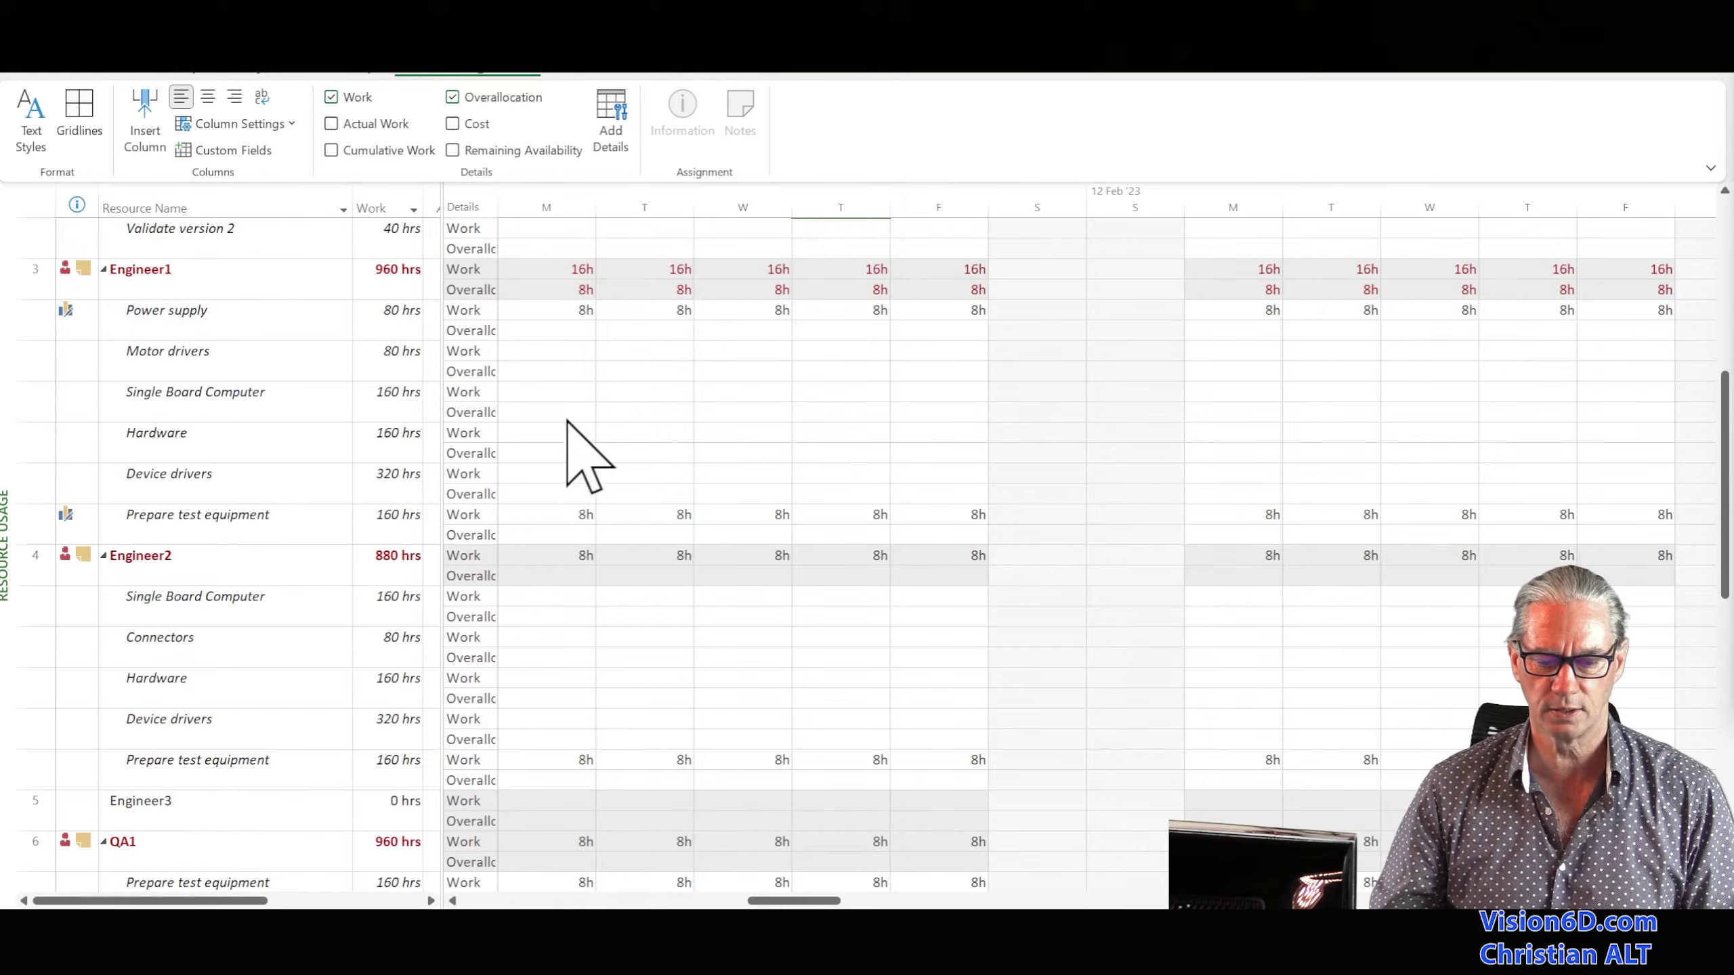
Set Engineer1's work on Power supply and Prepare test equipment to 4 hours each for the Monday before 12 Feb '23
click(580, 311)
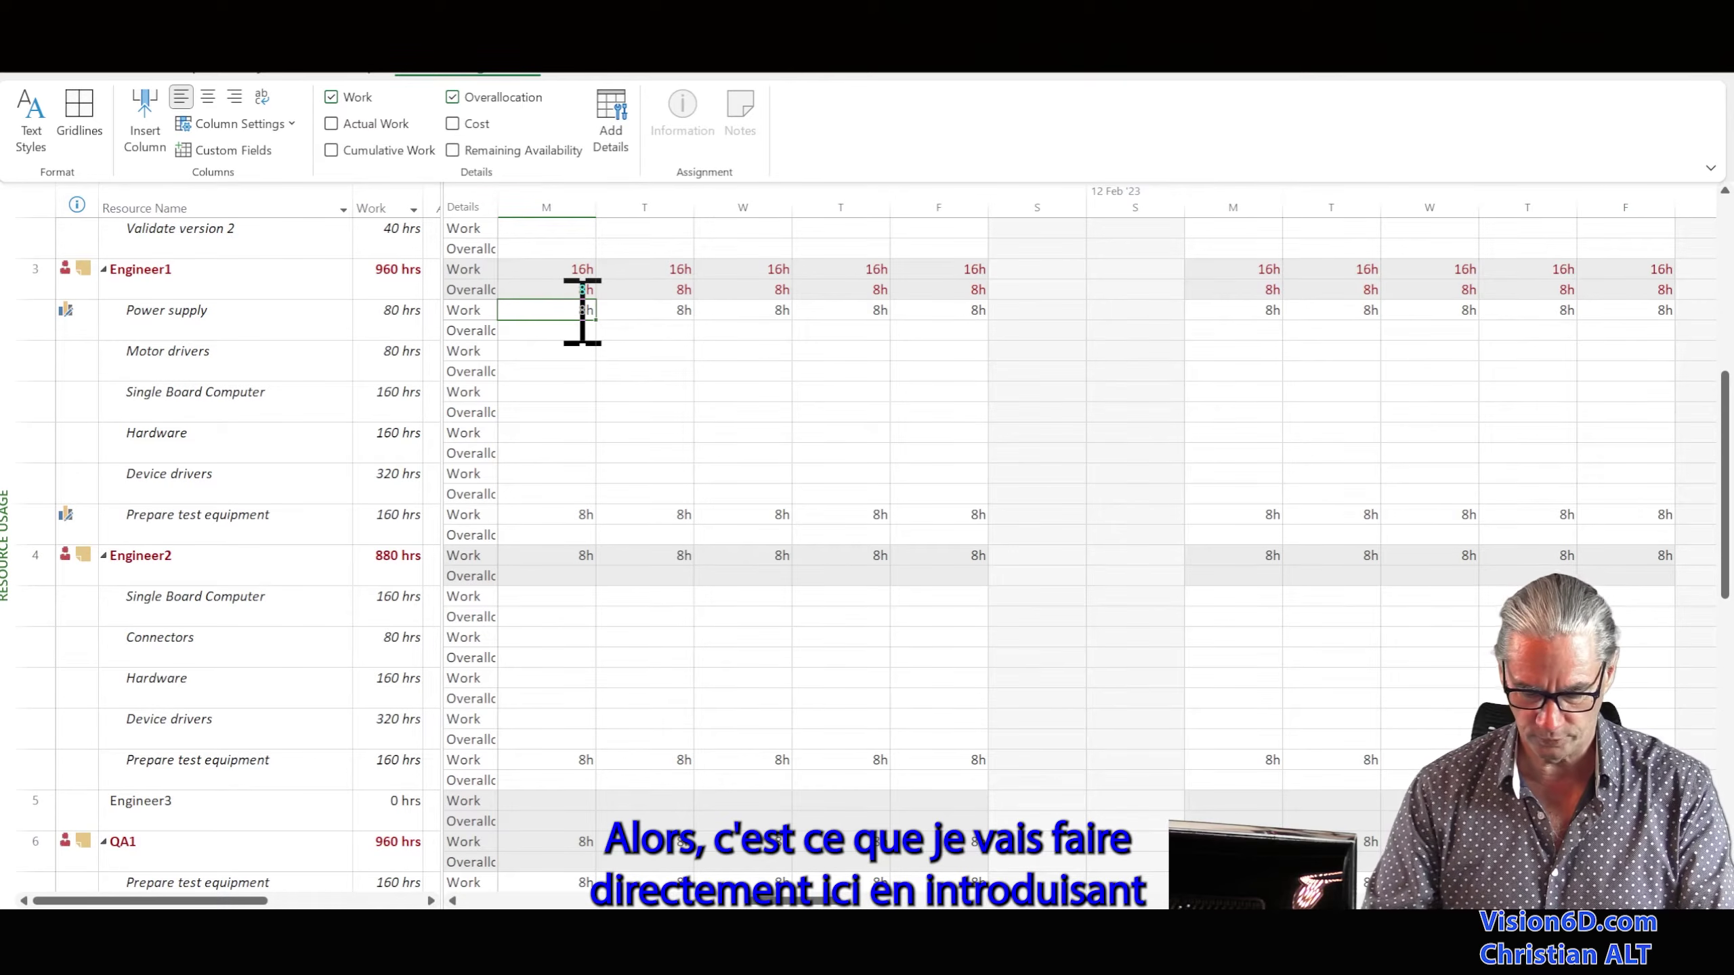
text(4)
key(Return)
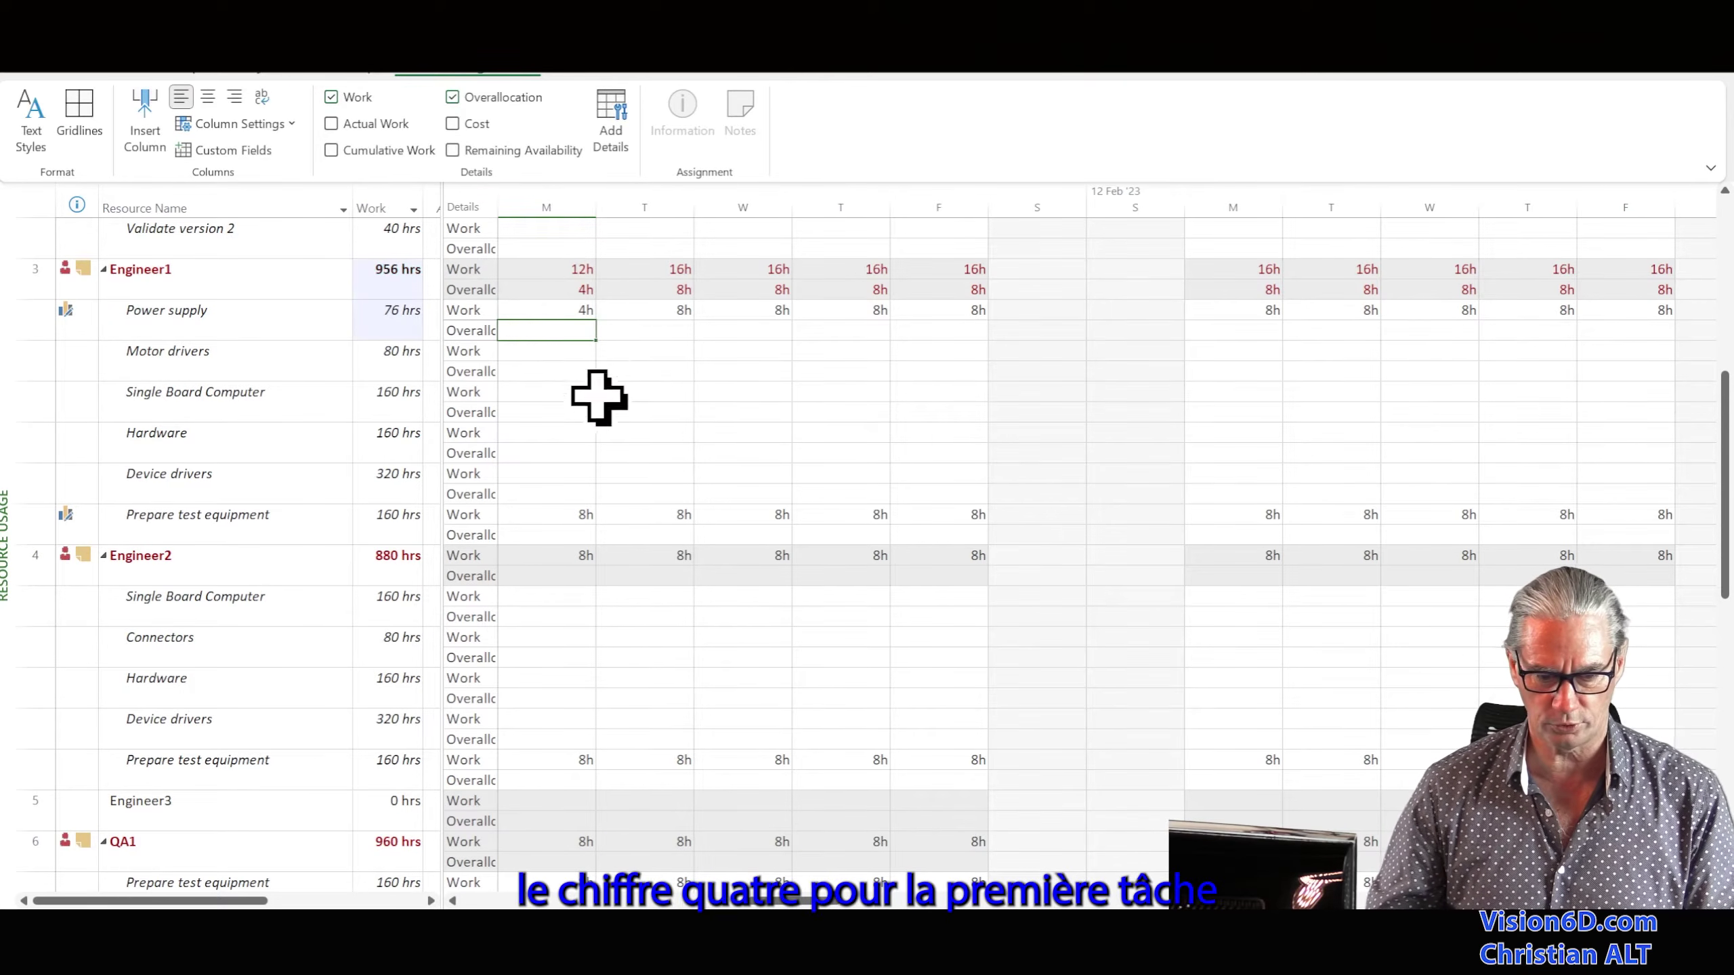
click(567, 514)
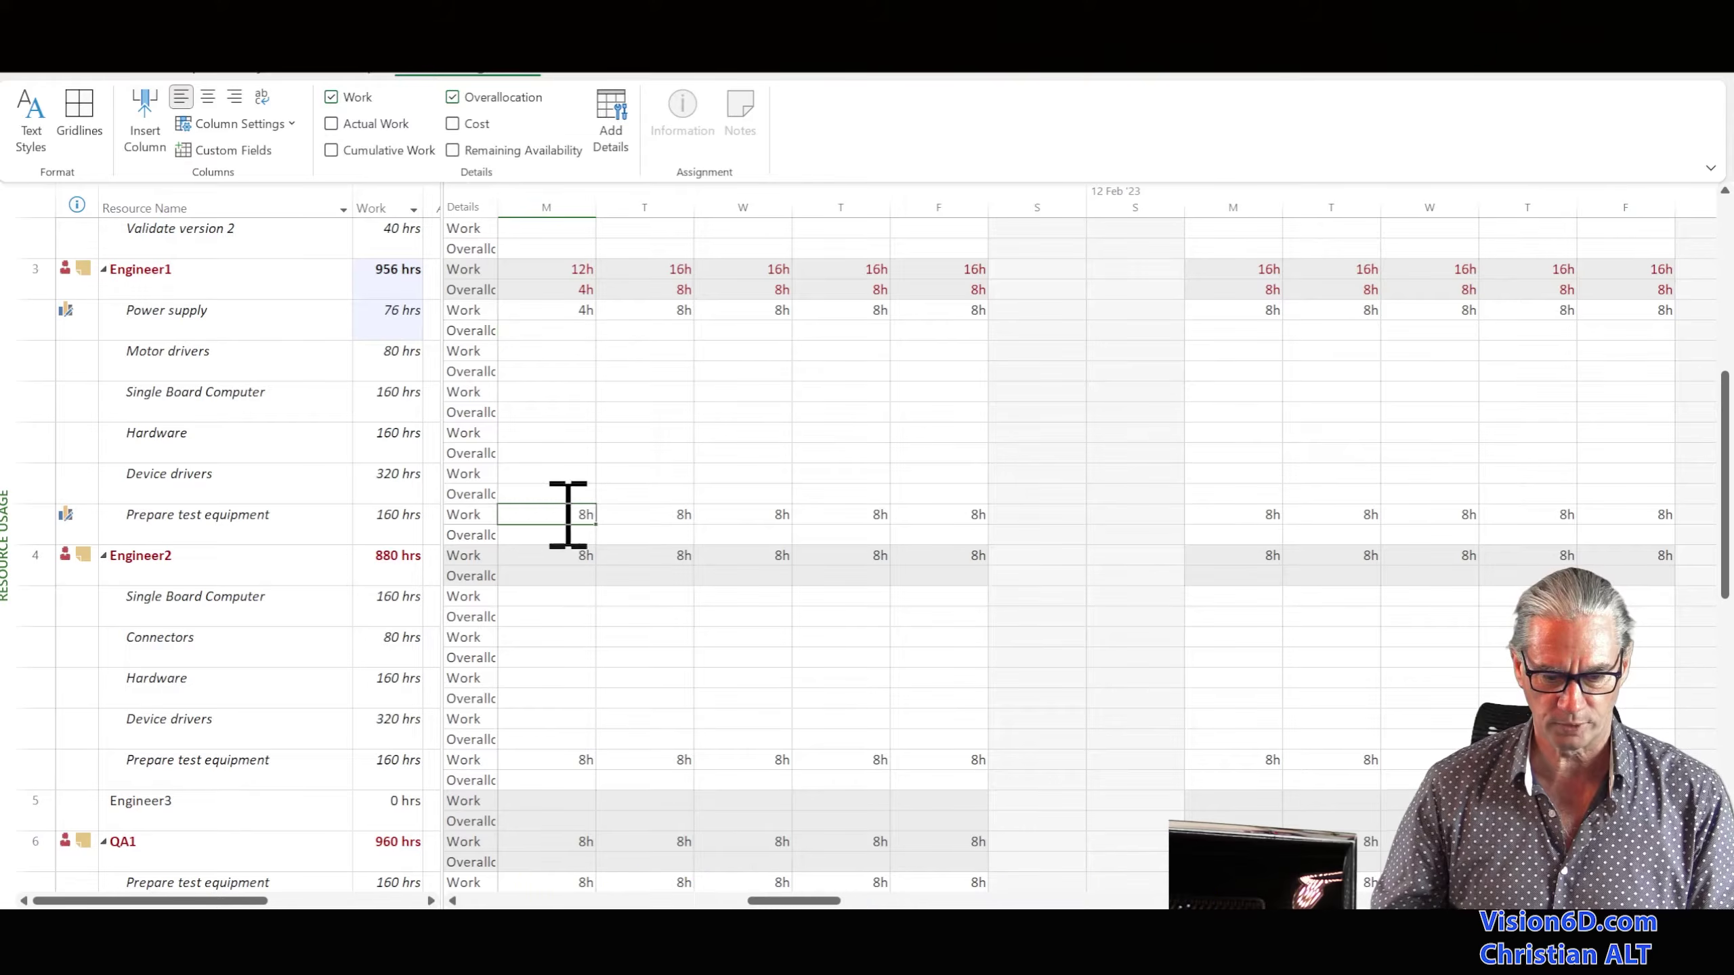
text(4)
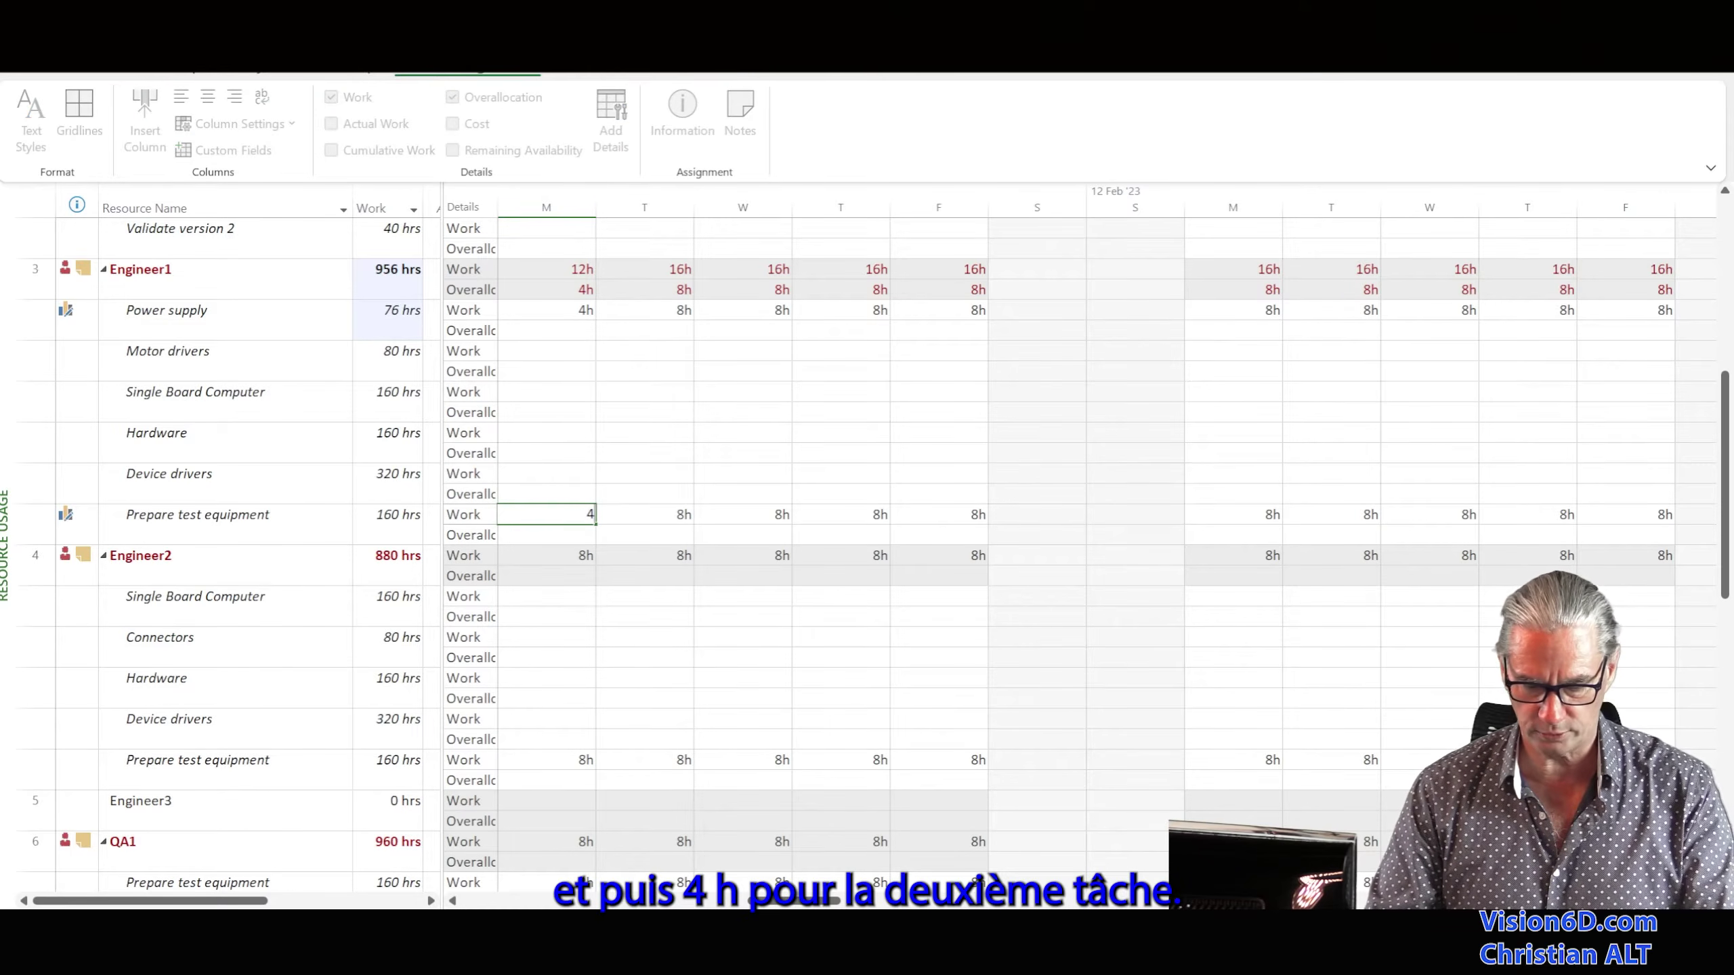
key(Return)
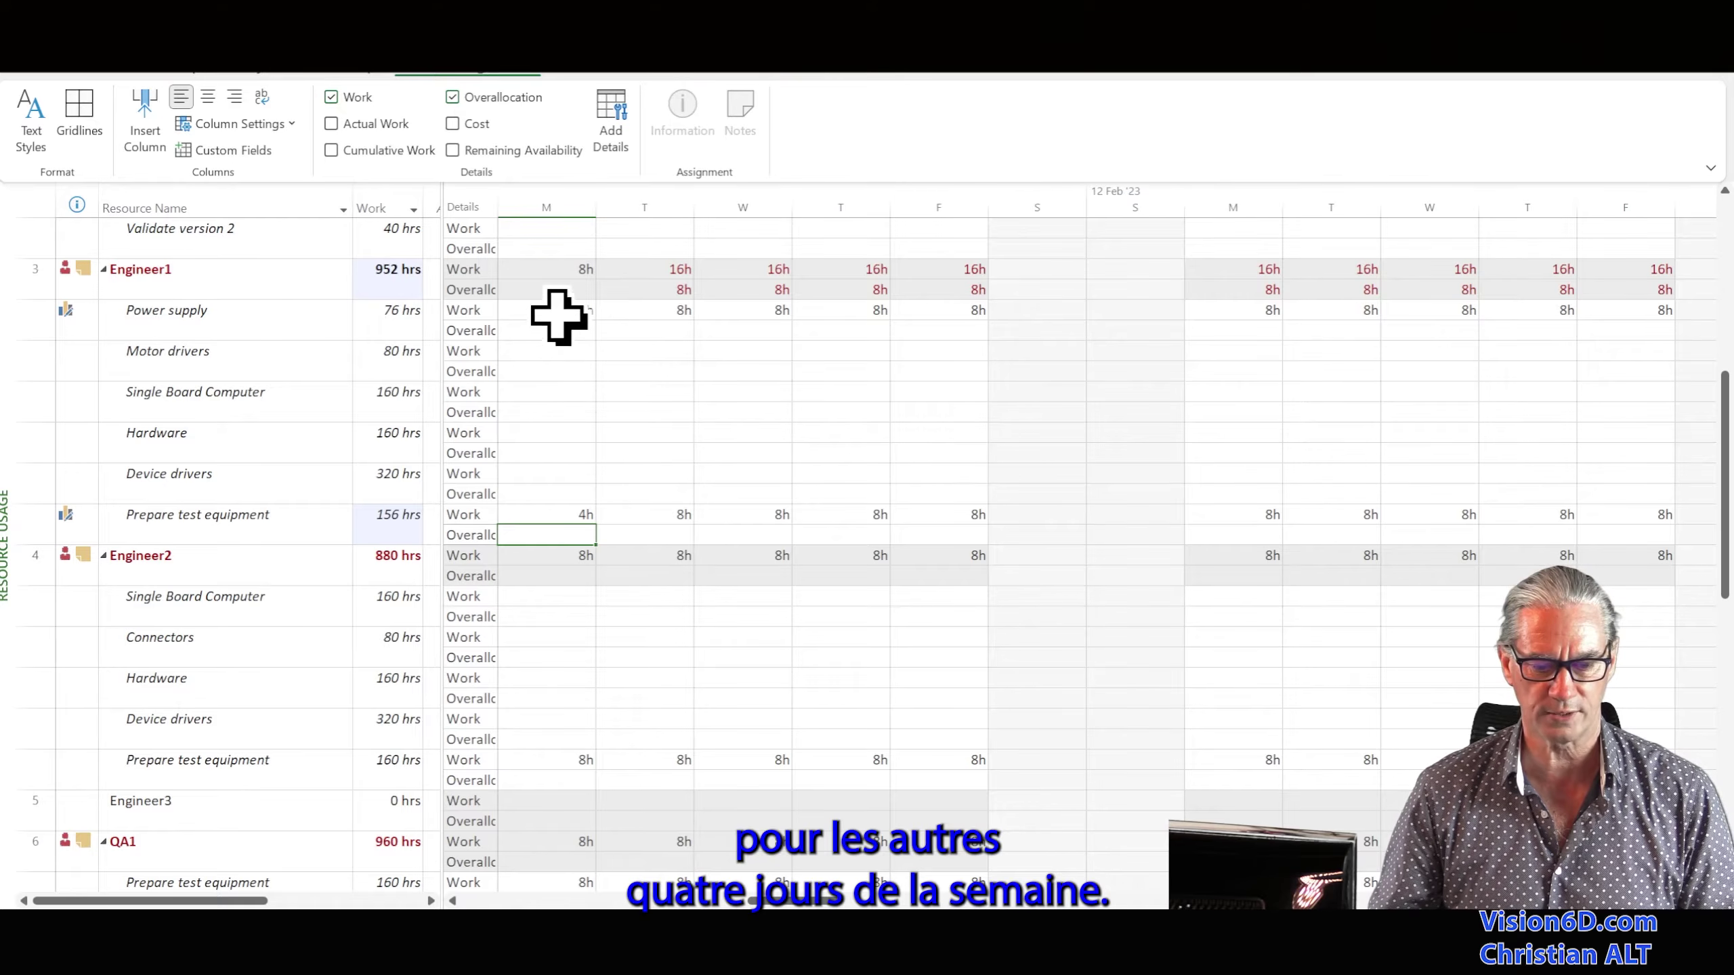
Fill the Monday value of 4 hours across Tuesday to Friday for Engineer1's Power supply and Prepare test equipment tasks
click(584, 314)
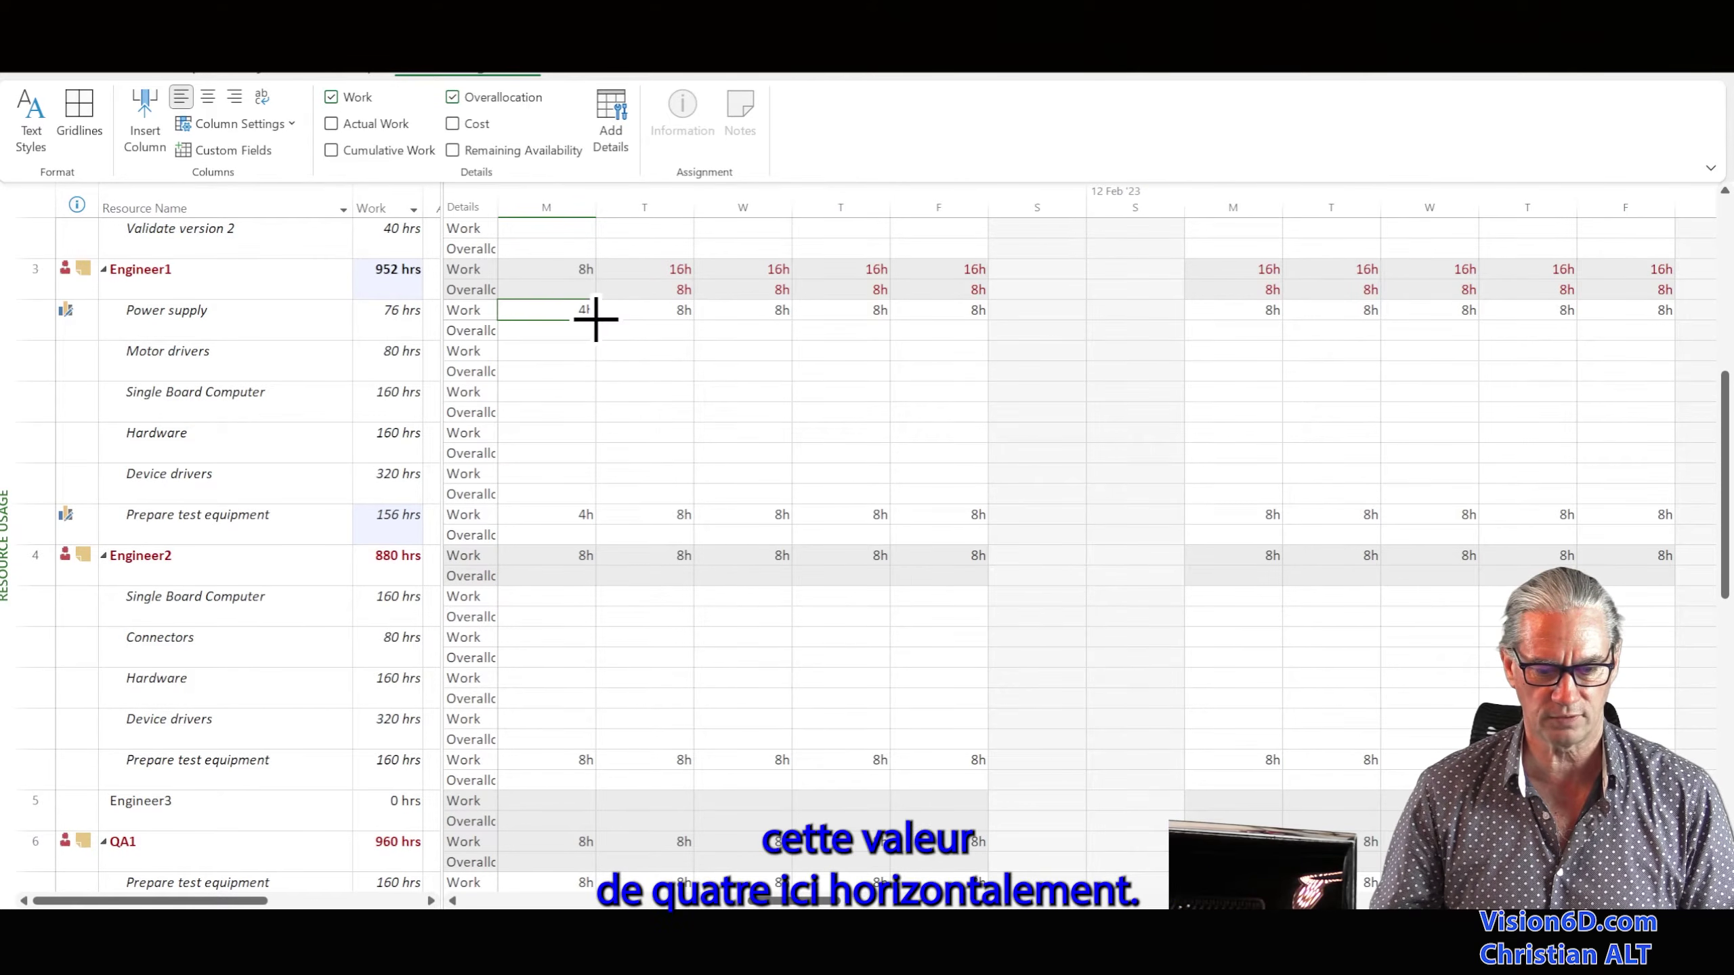
drag(735, 324, 968, 326)
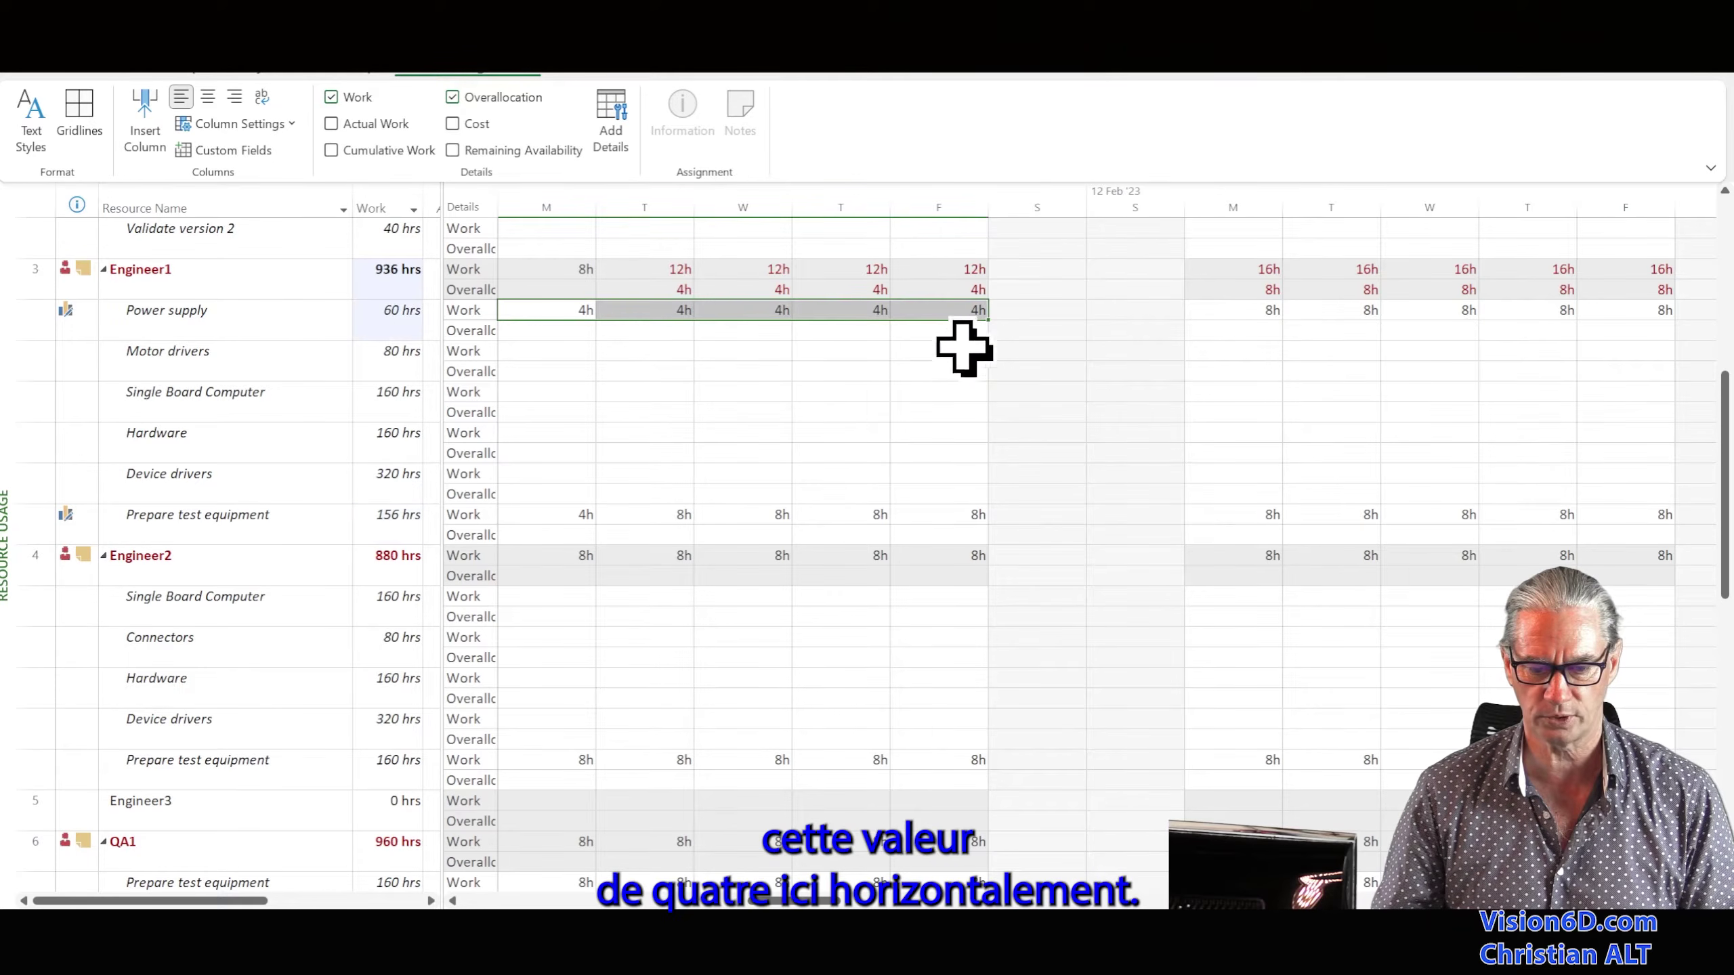
click(579, 515)
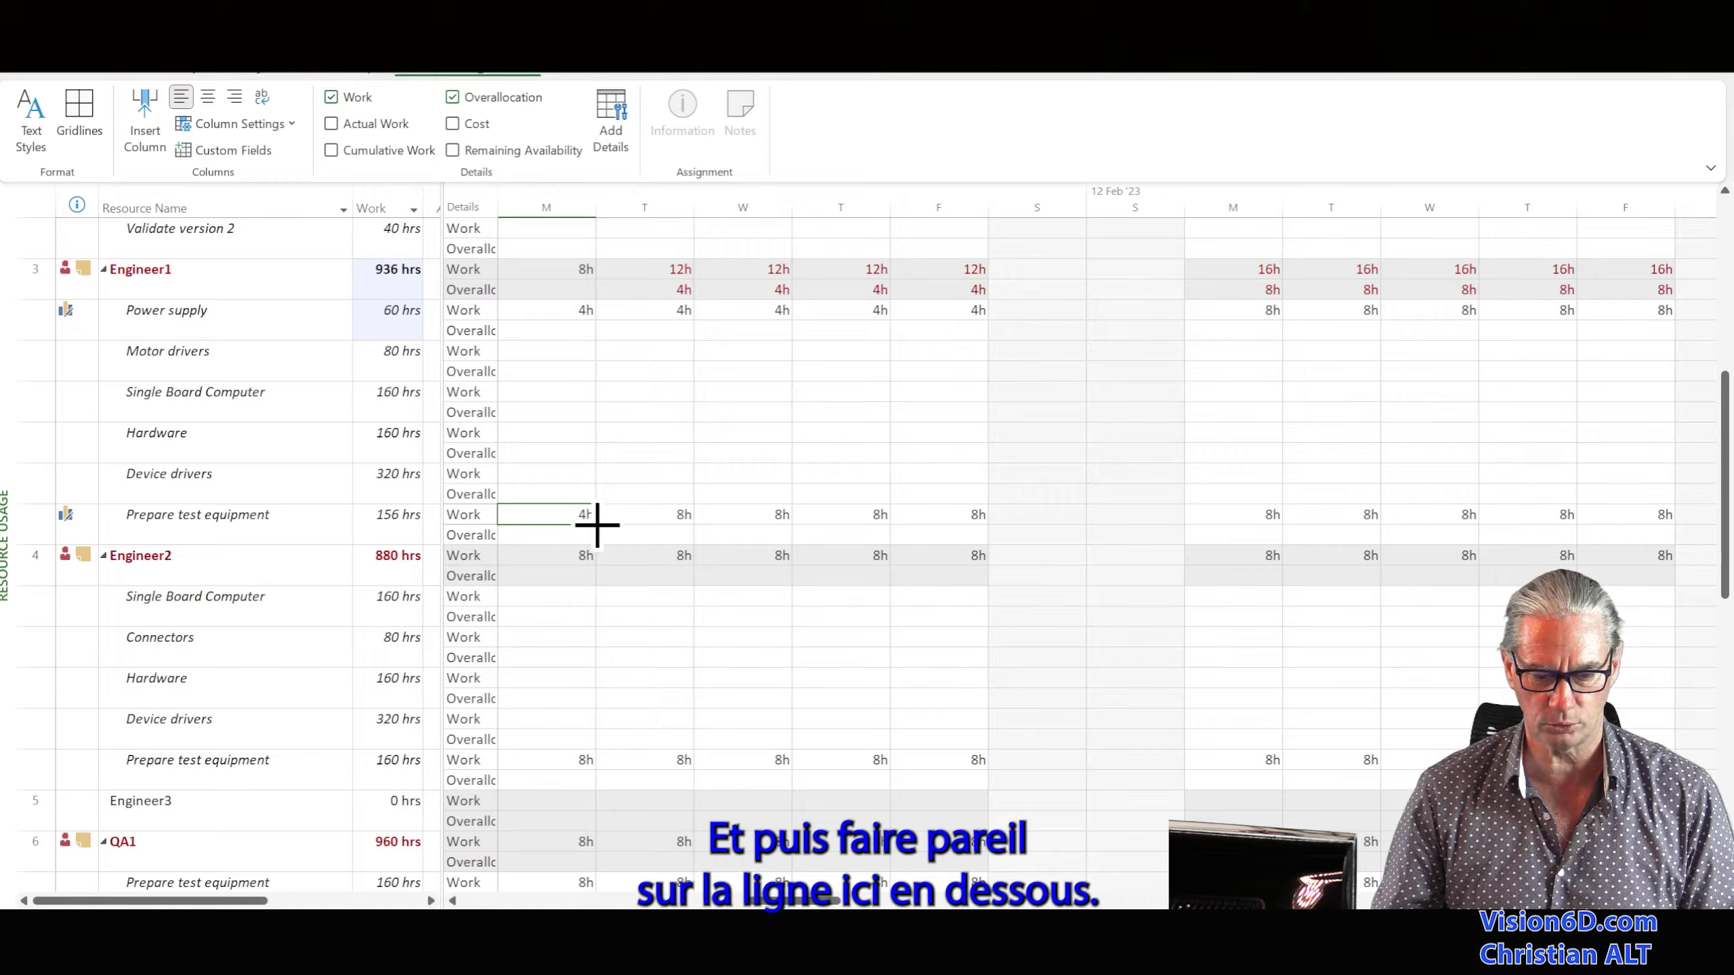
drag(598, 524, 971, 543)
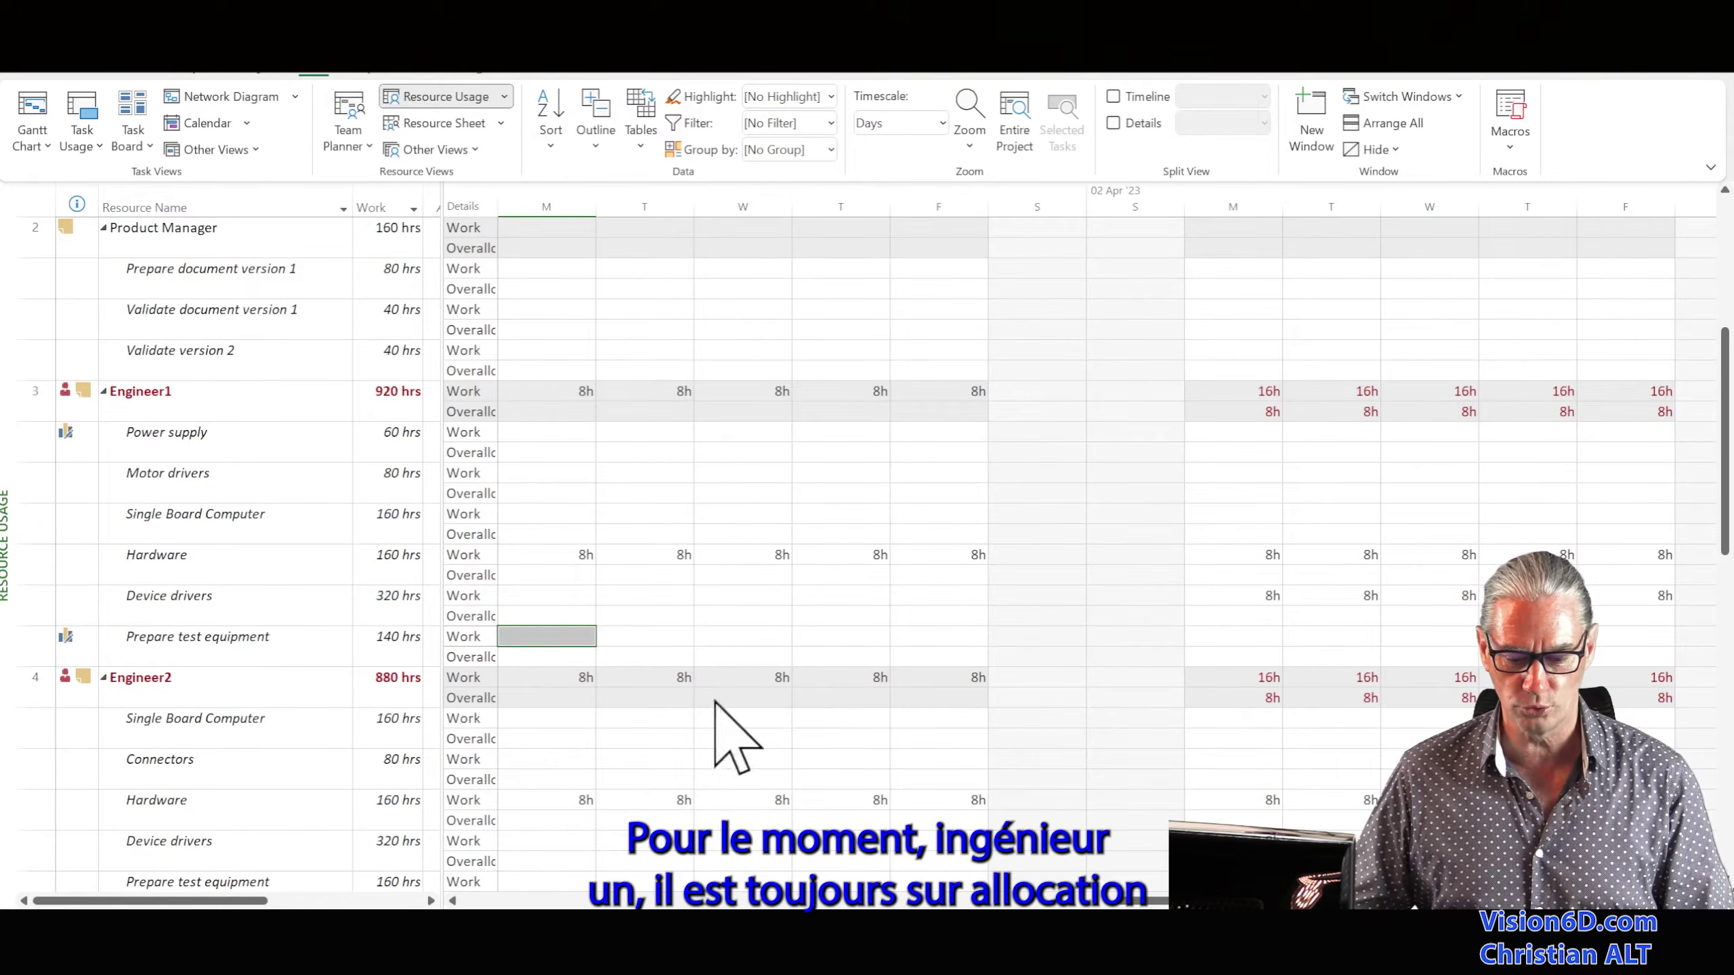
Clear Engineer1's Hardware work on Thursday and Friday of the week starting 02 Apr '23
scroll(1134, 900, right, 5)
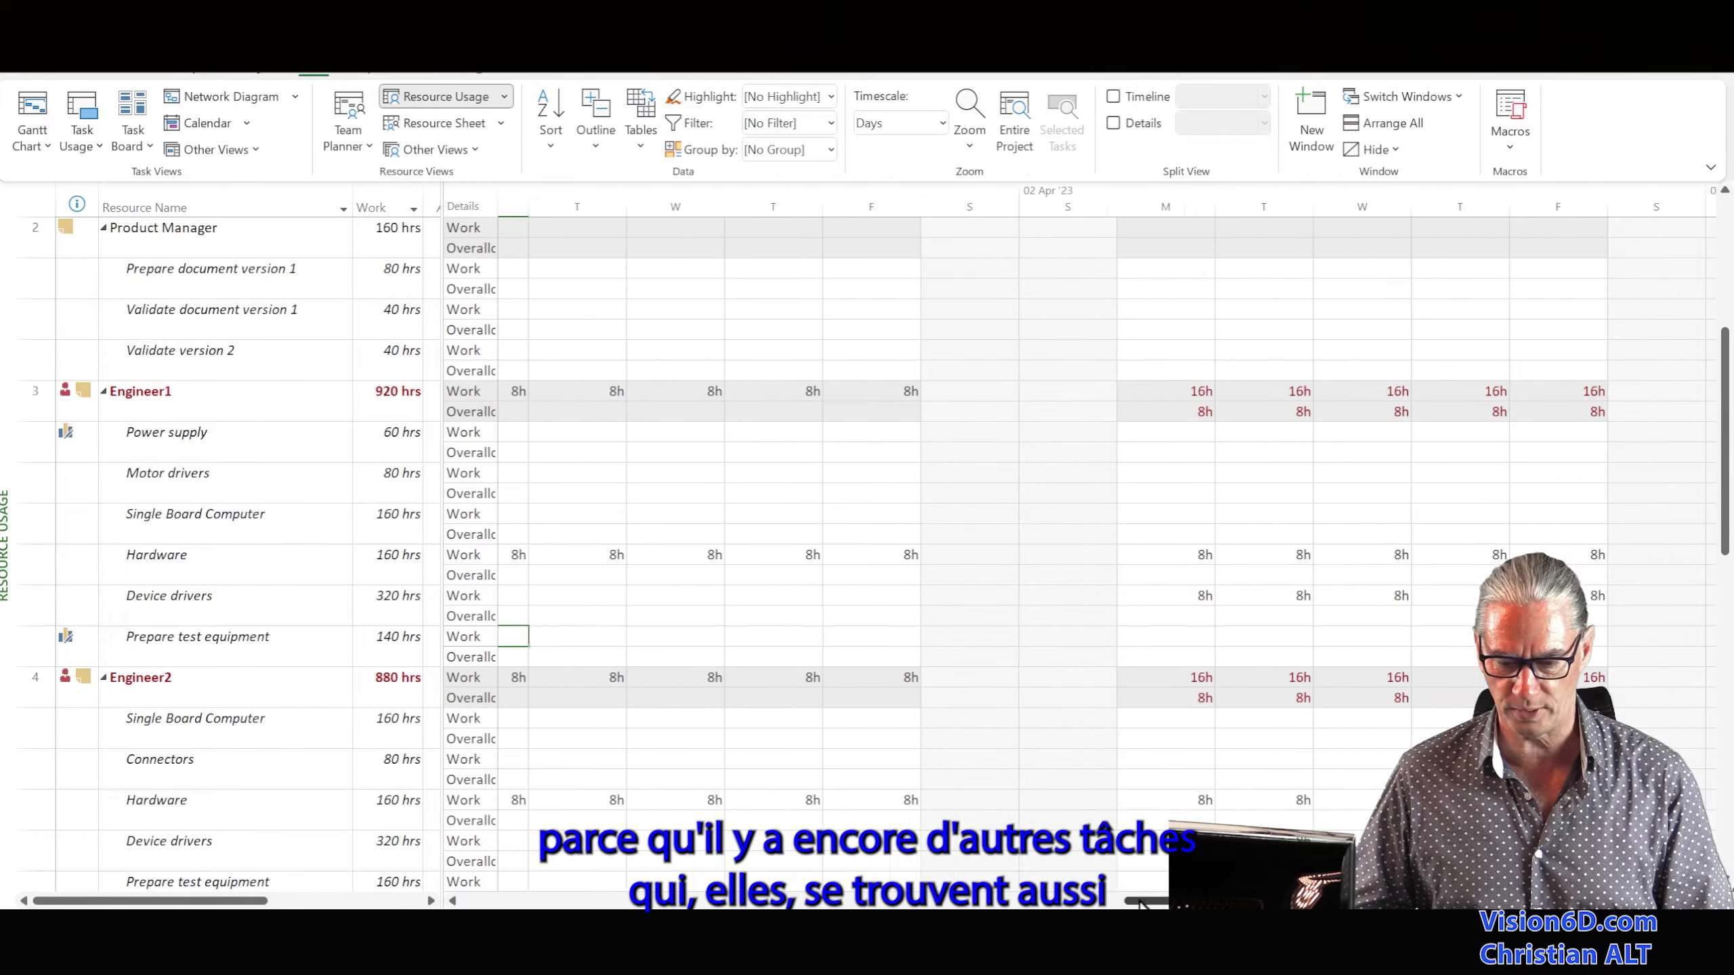
scroll(1154, 900, right, 2)
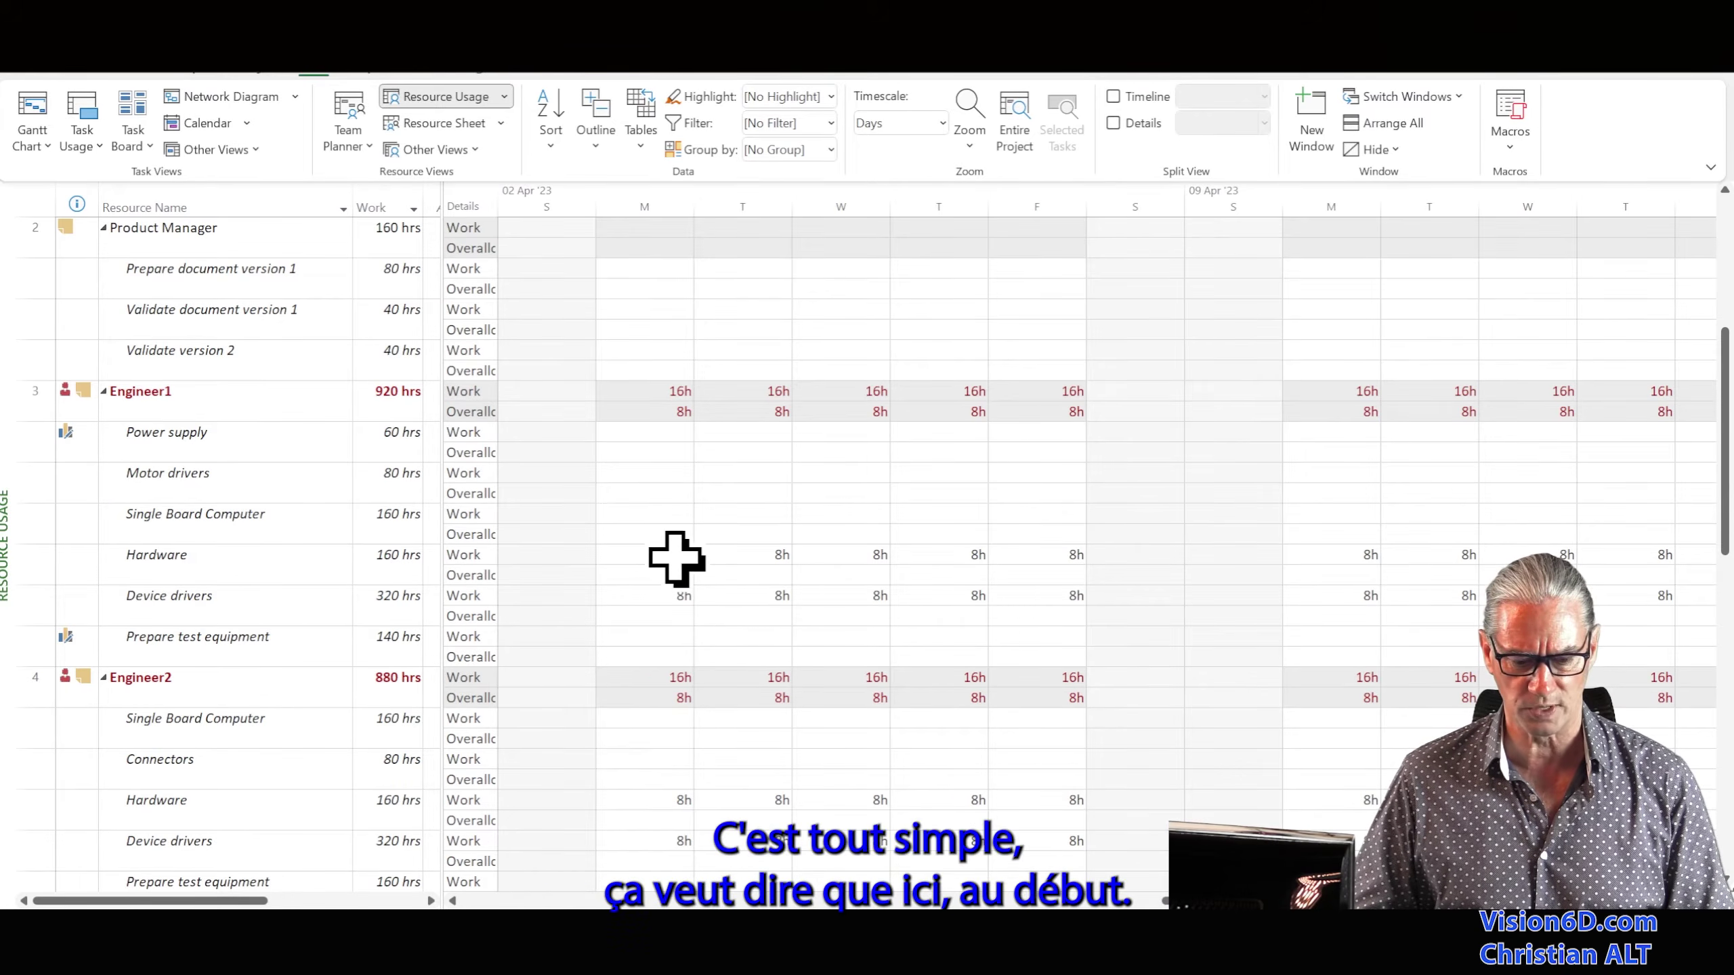
click(948, 559)
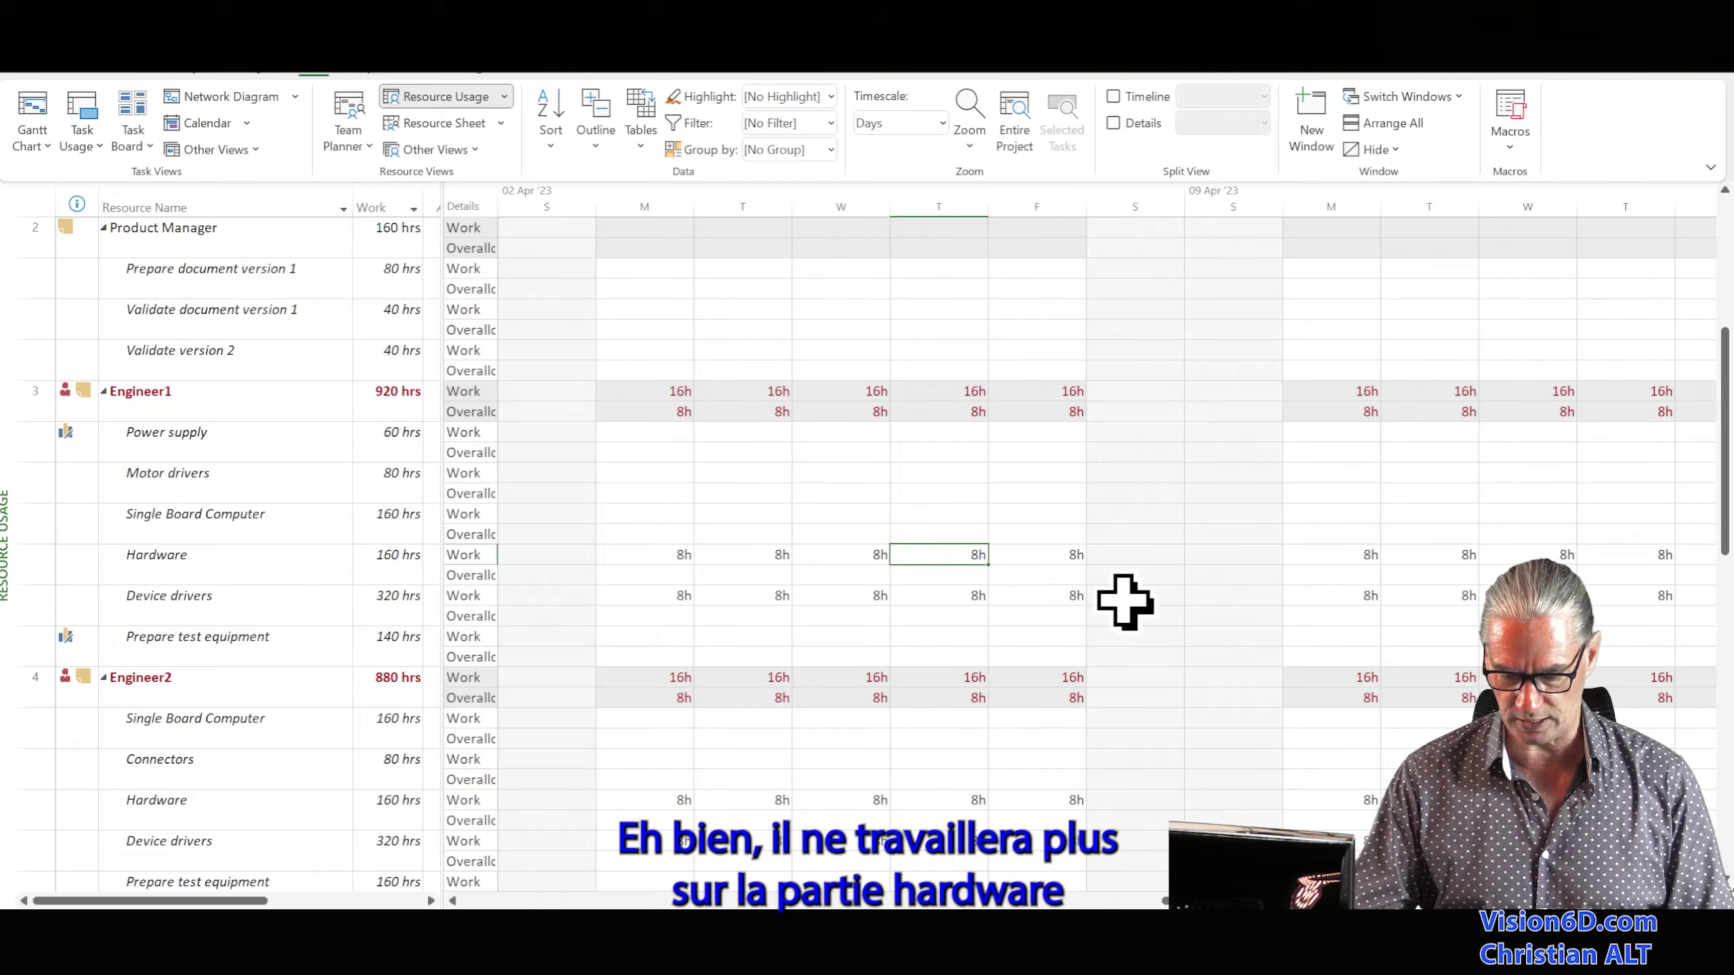
key(BackSpace)
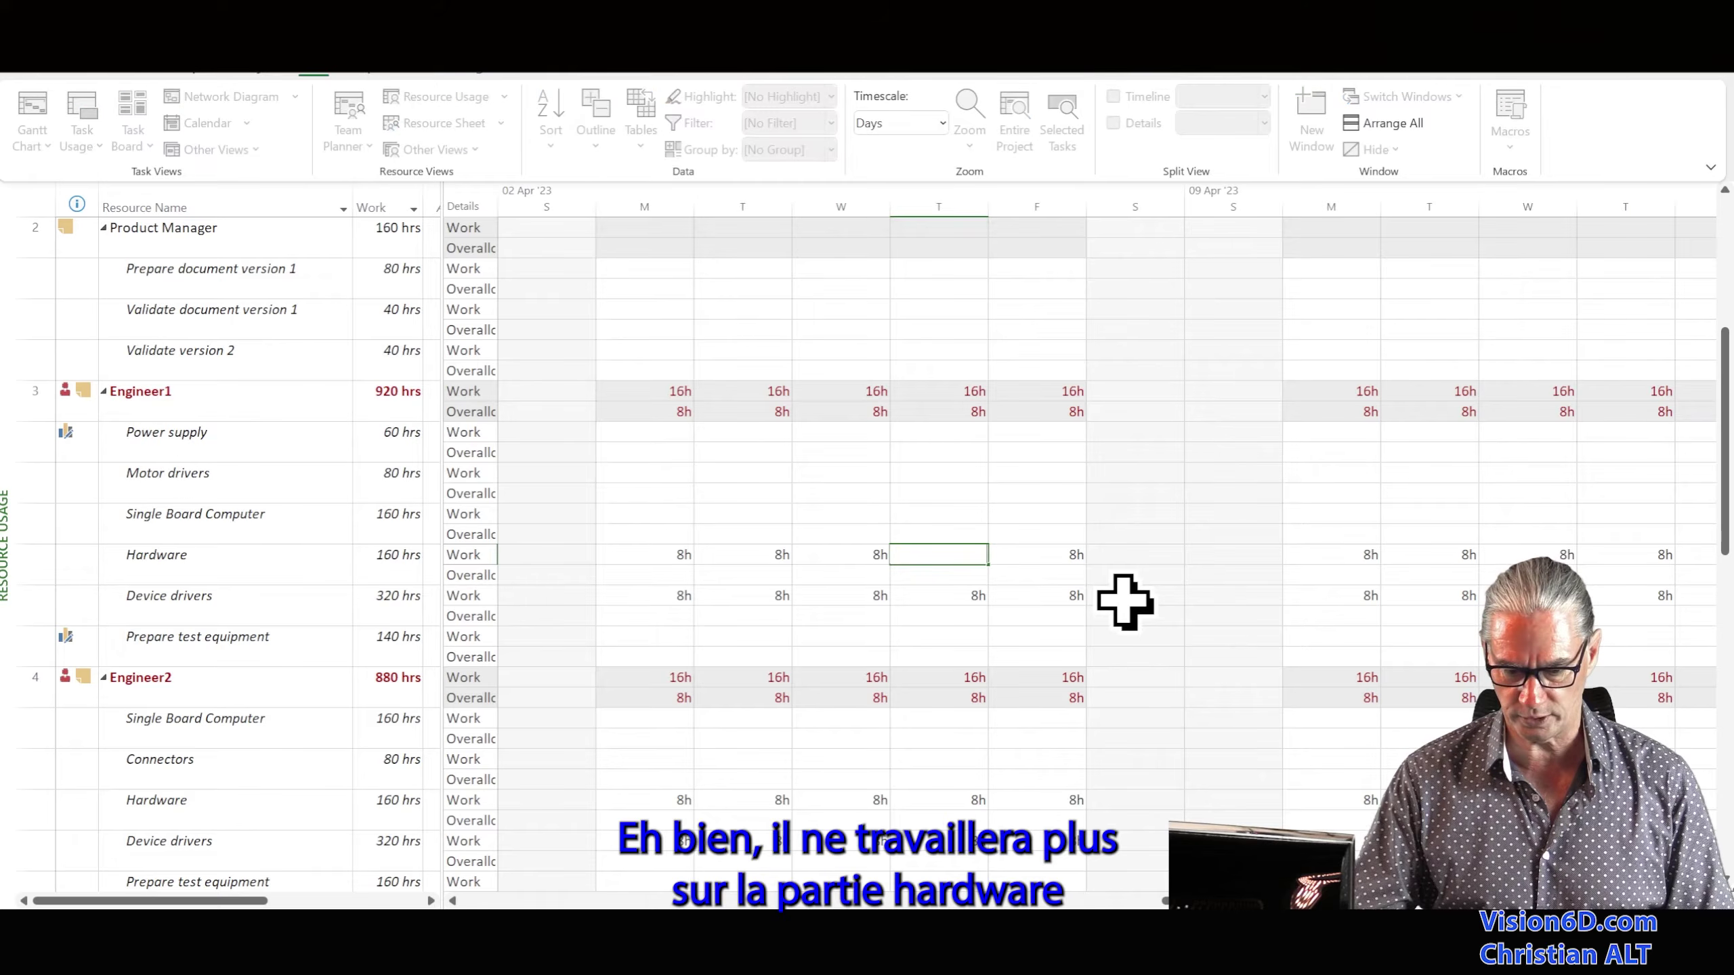
click(1043, 554)
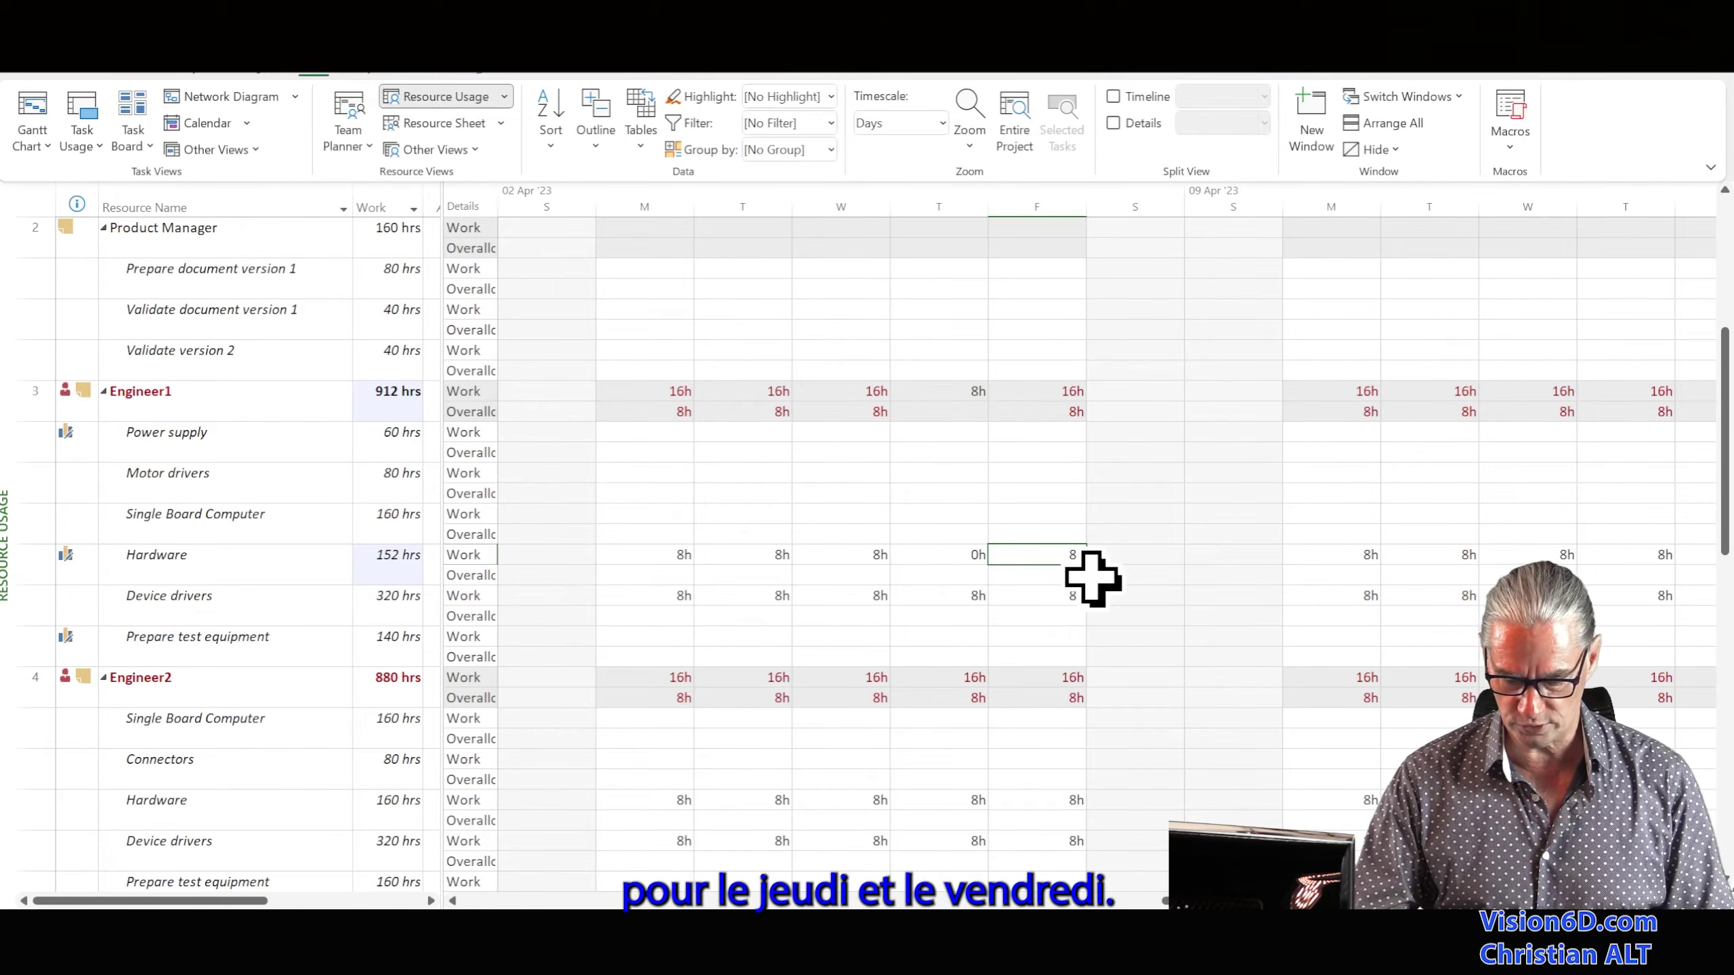
key(BackSpace)
key(Return)
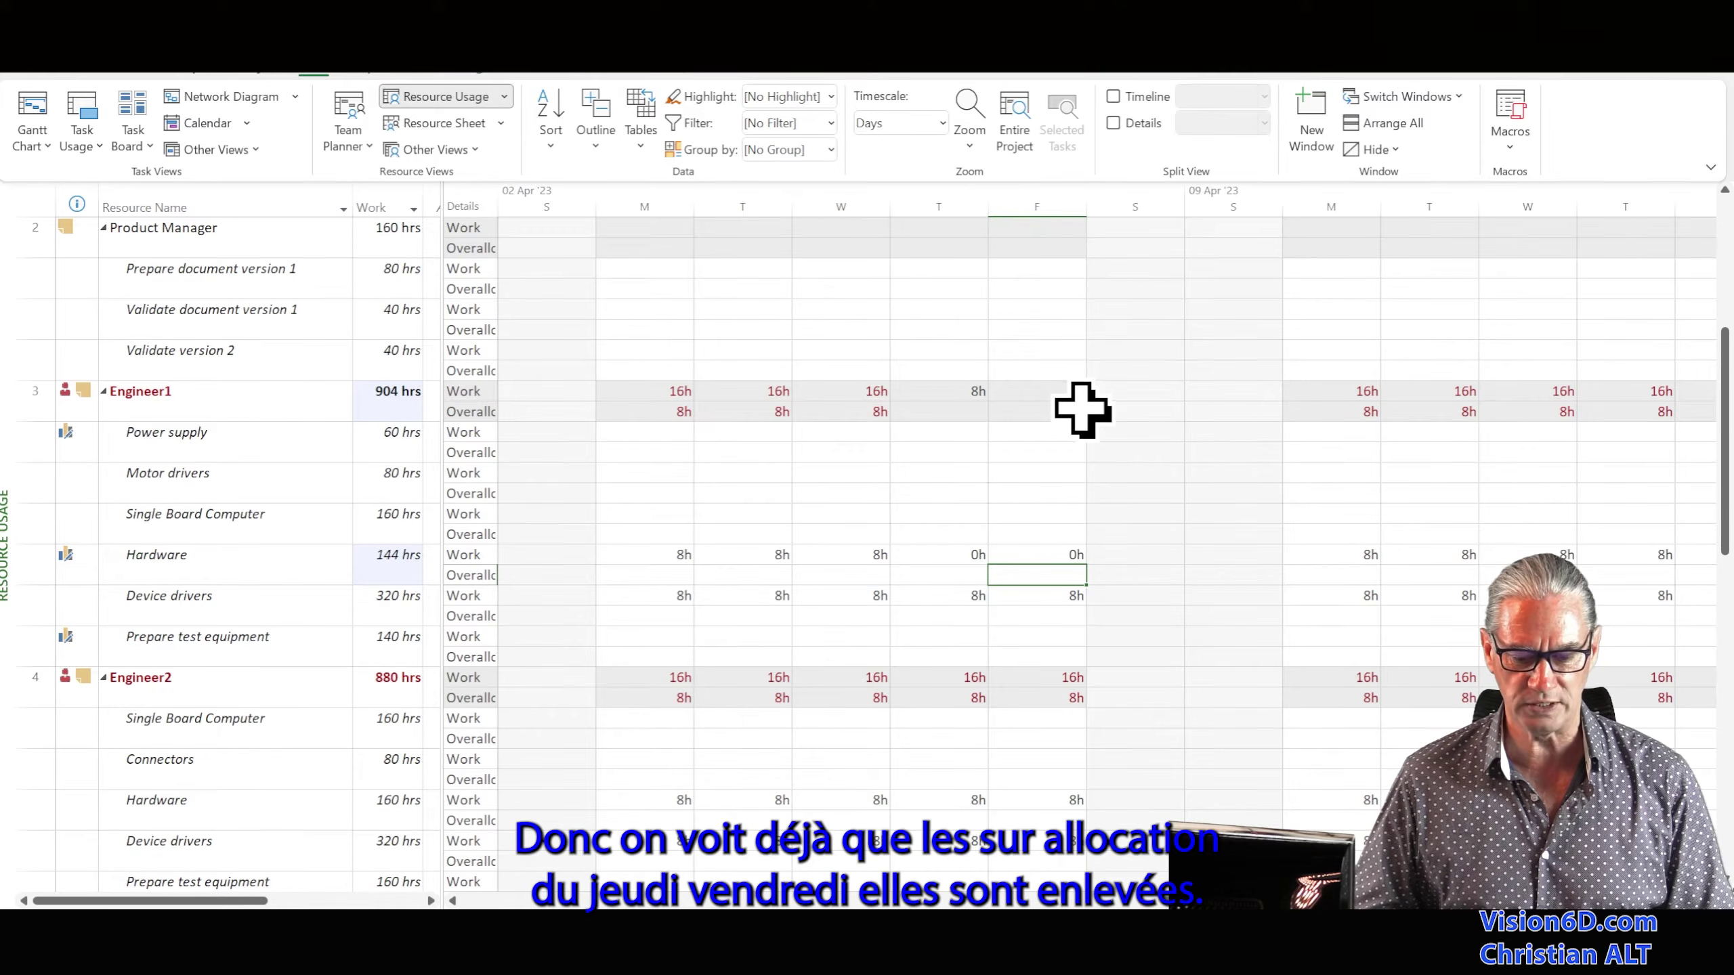
Set Engineer1's Device drivers work to 0 hours on Monday, Tuesday and Wednesday of the week starting 02 Apr '23
click(659, 600)
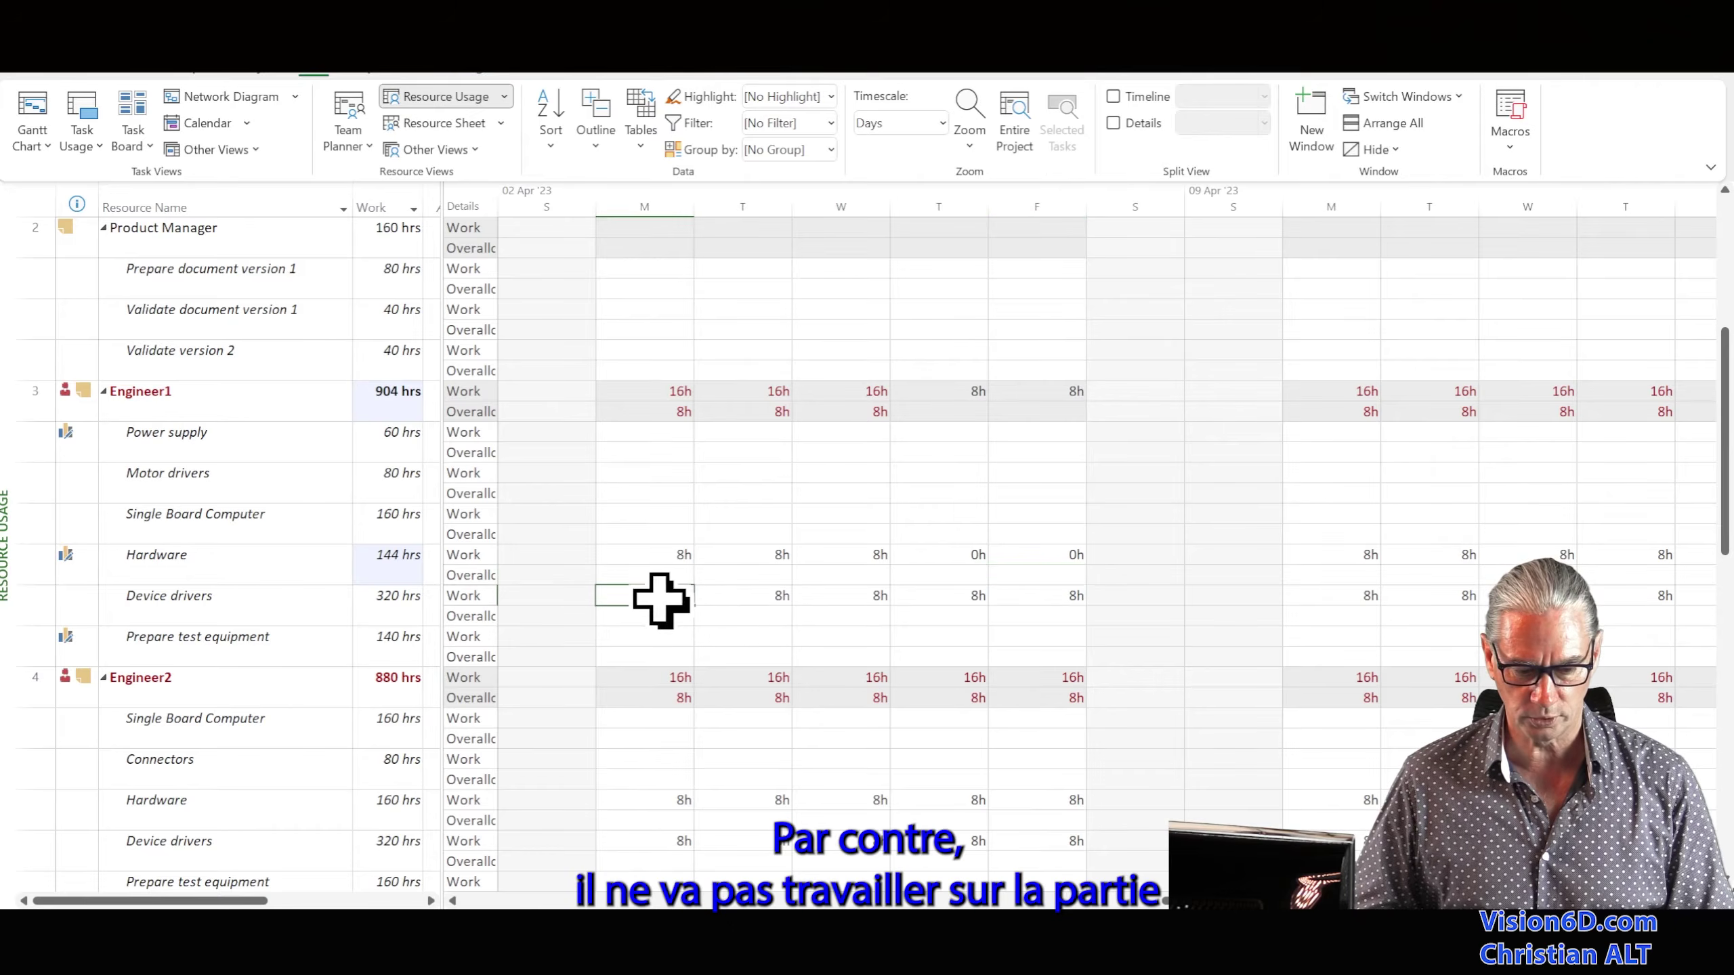
text(0)
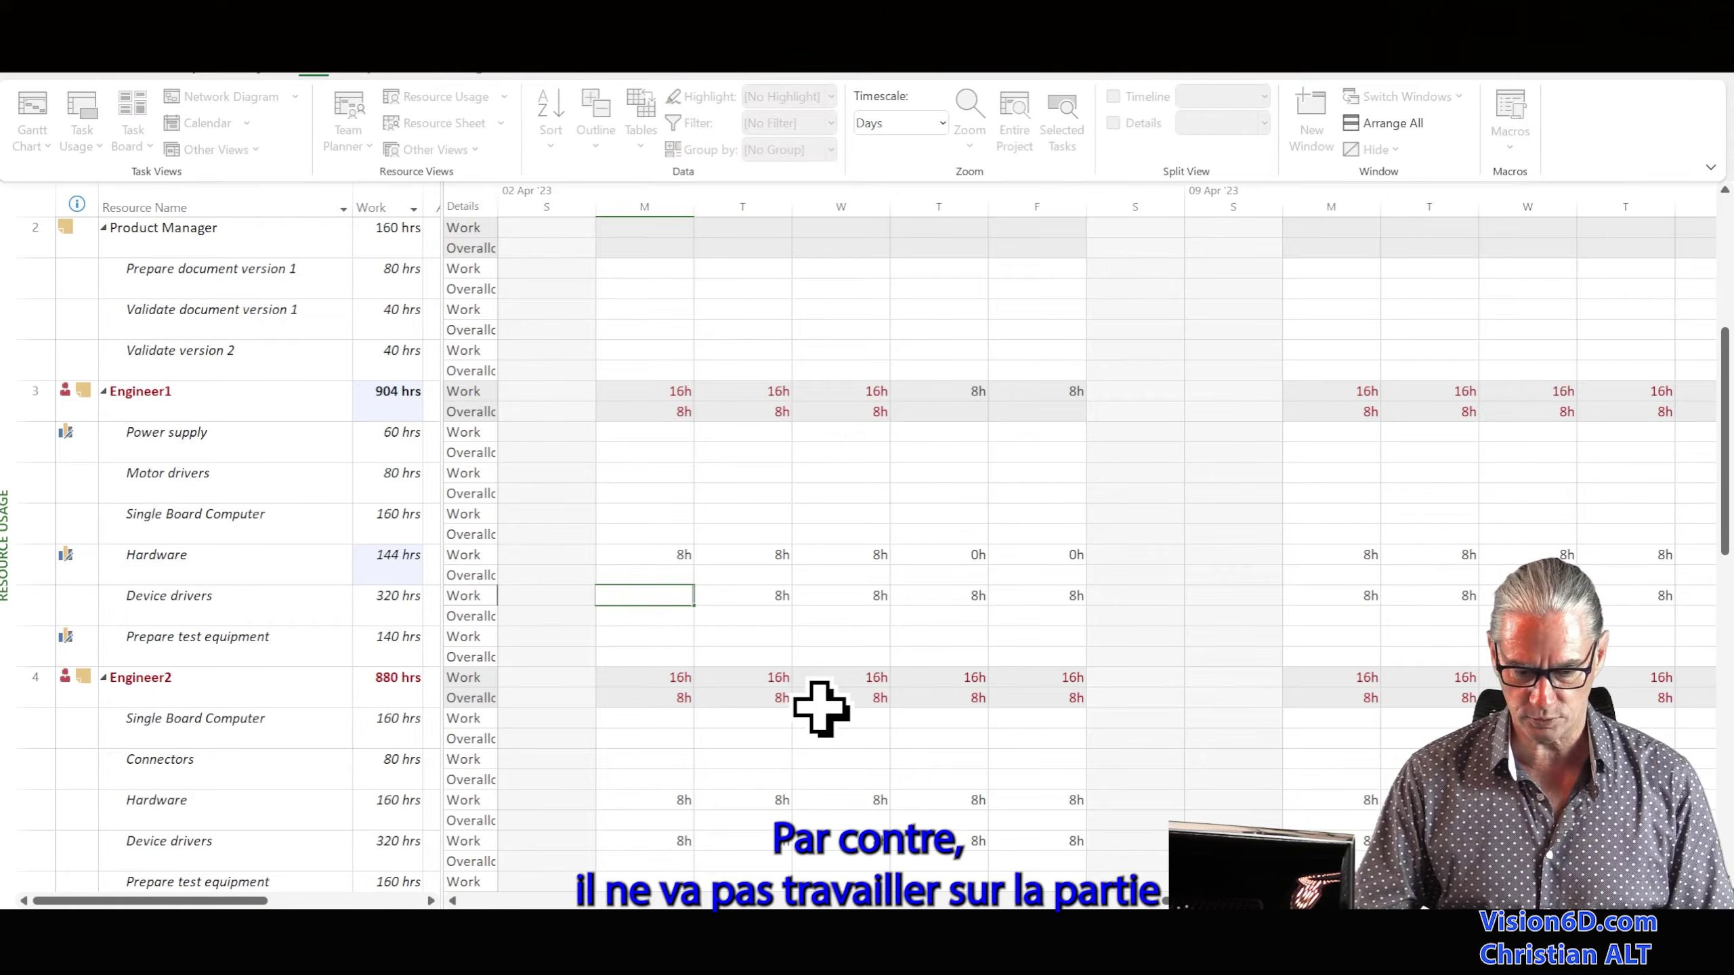
key(Return)
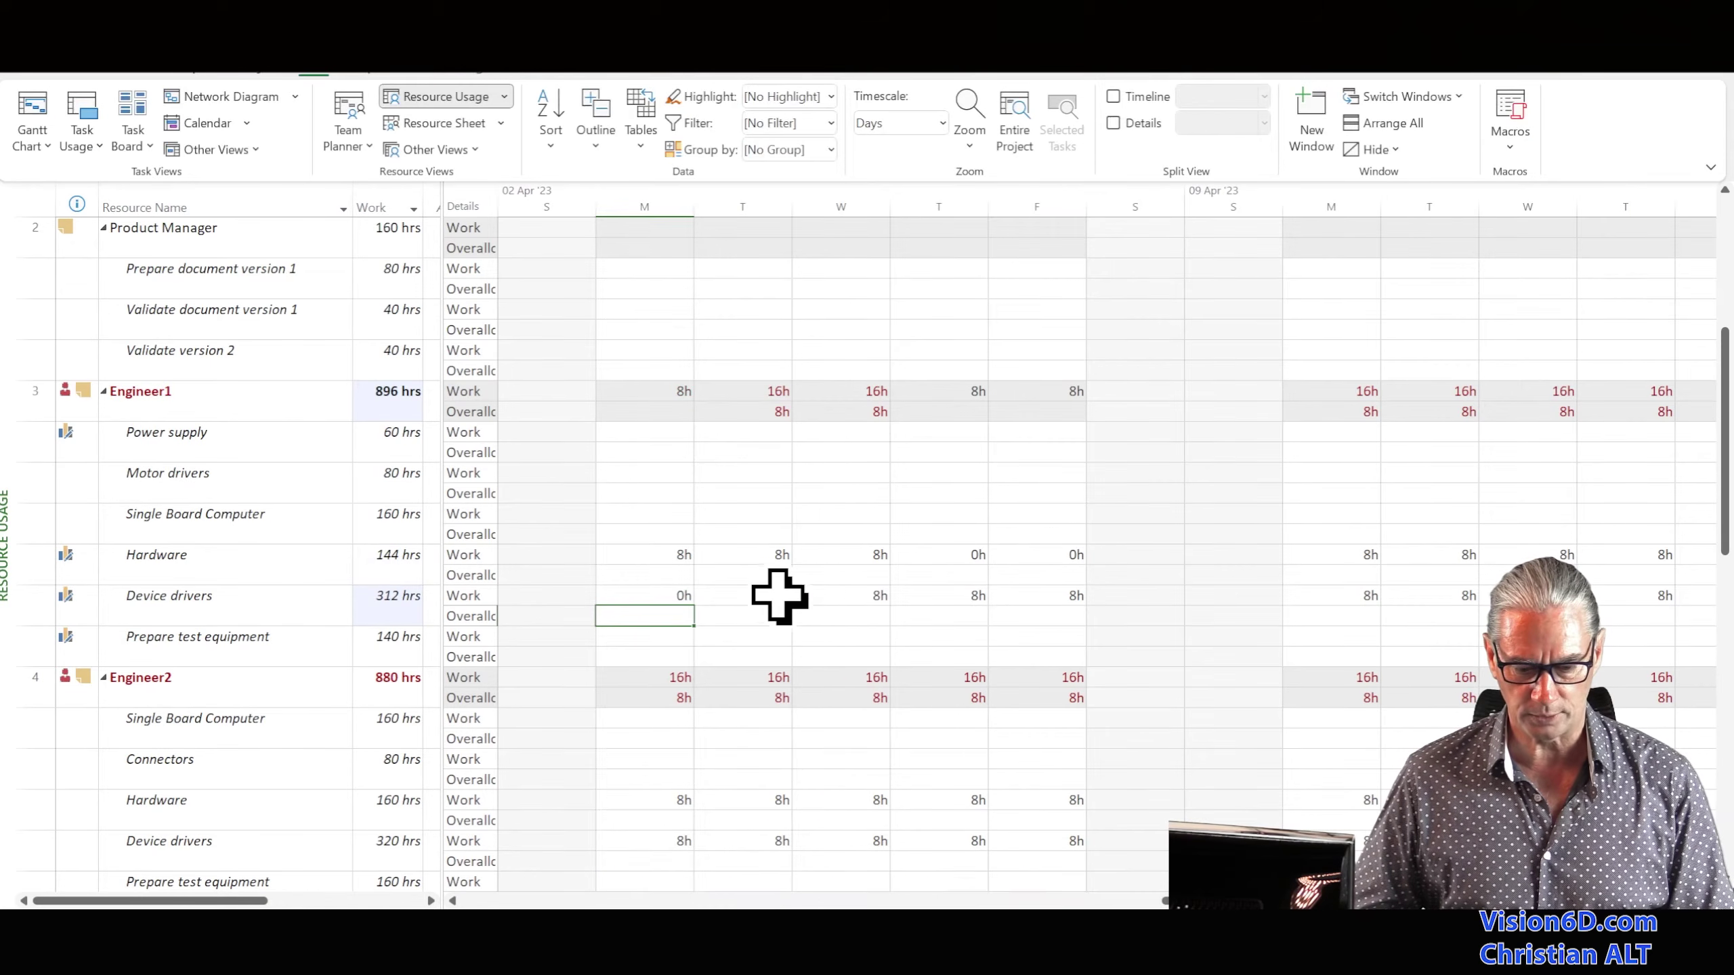
click(778, 593)
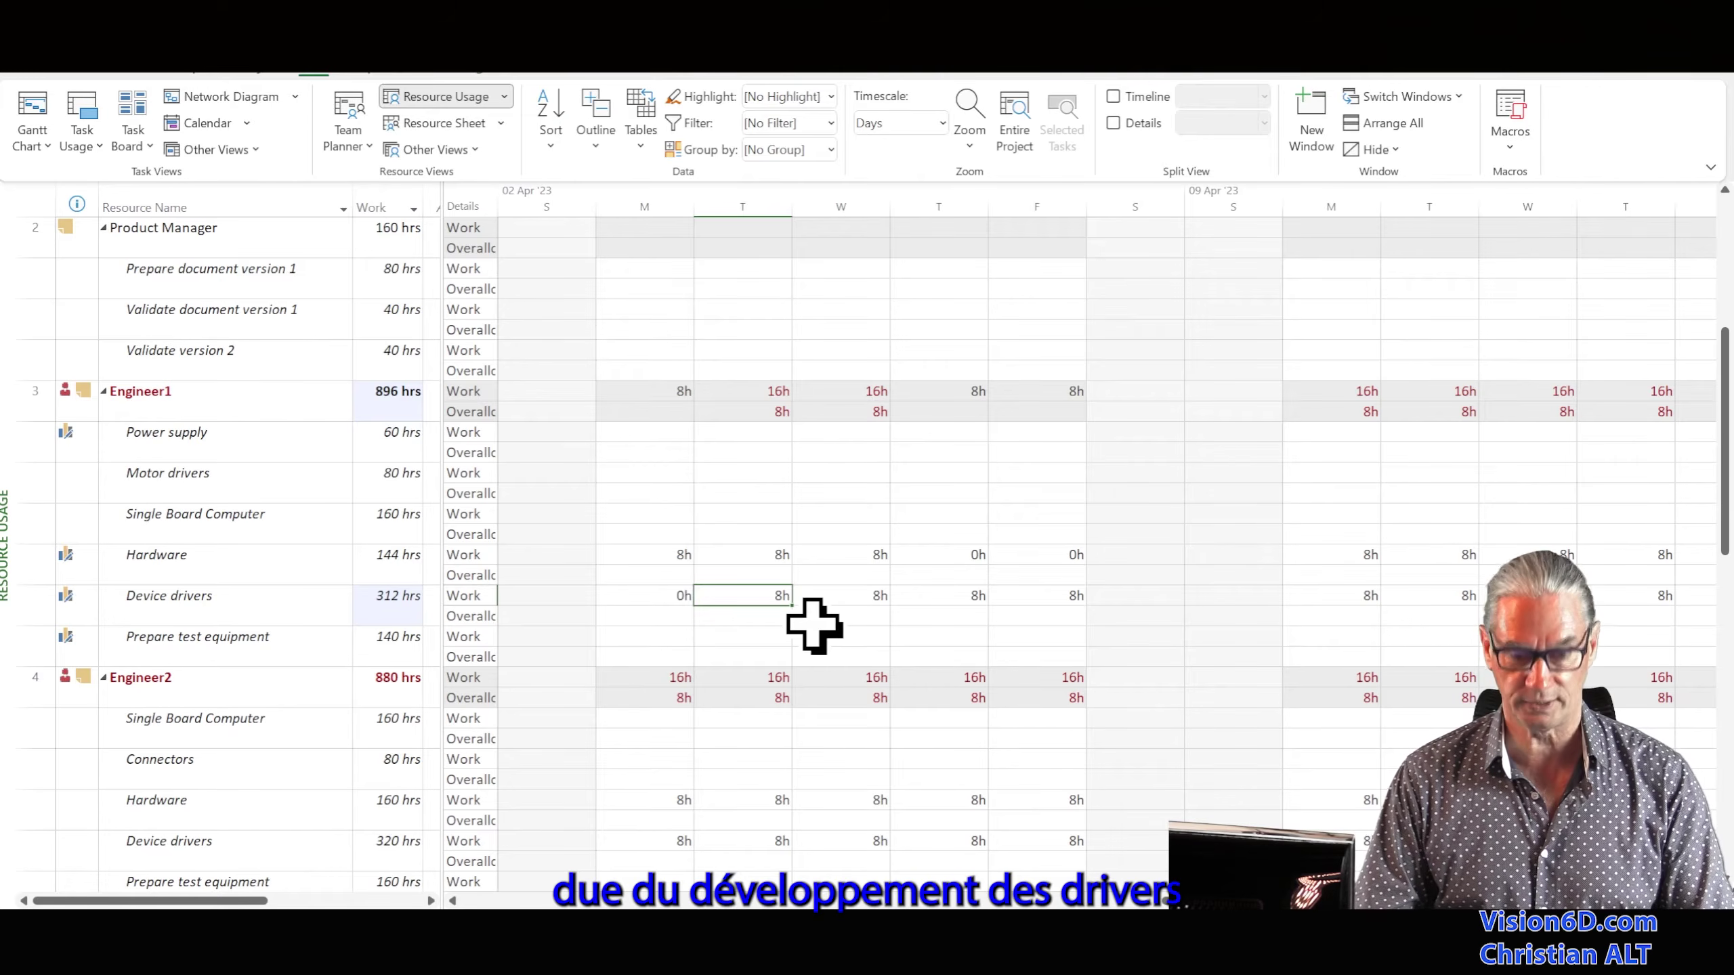
key(BackSpace)
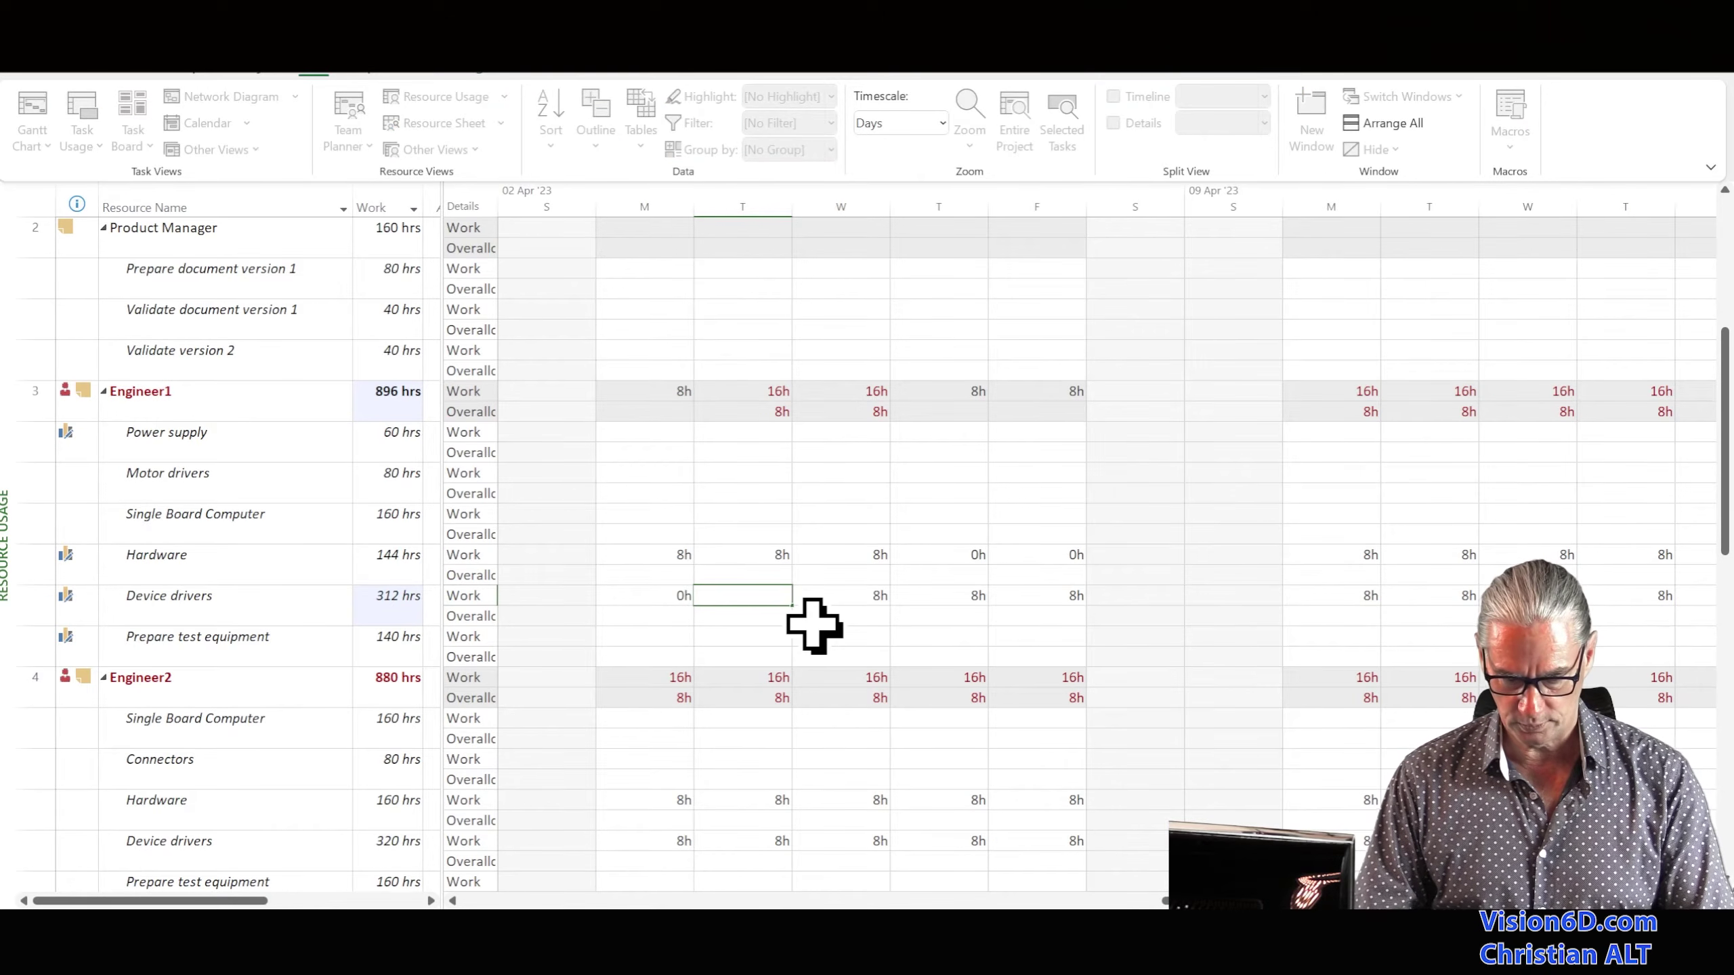
text(0)
key(Tab)
text(0)
key(Return)
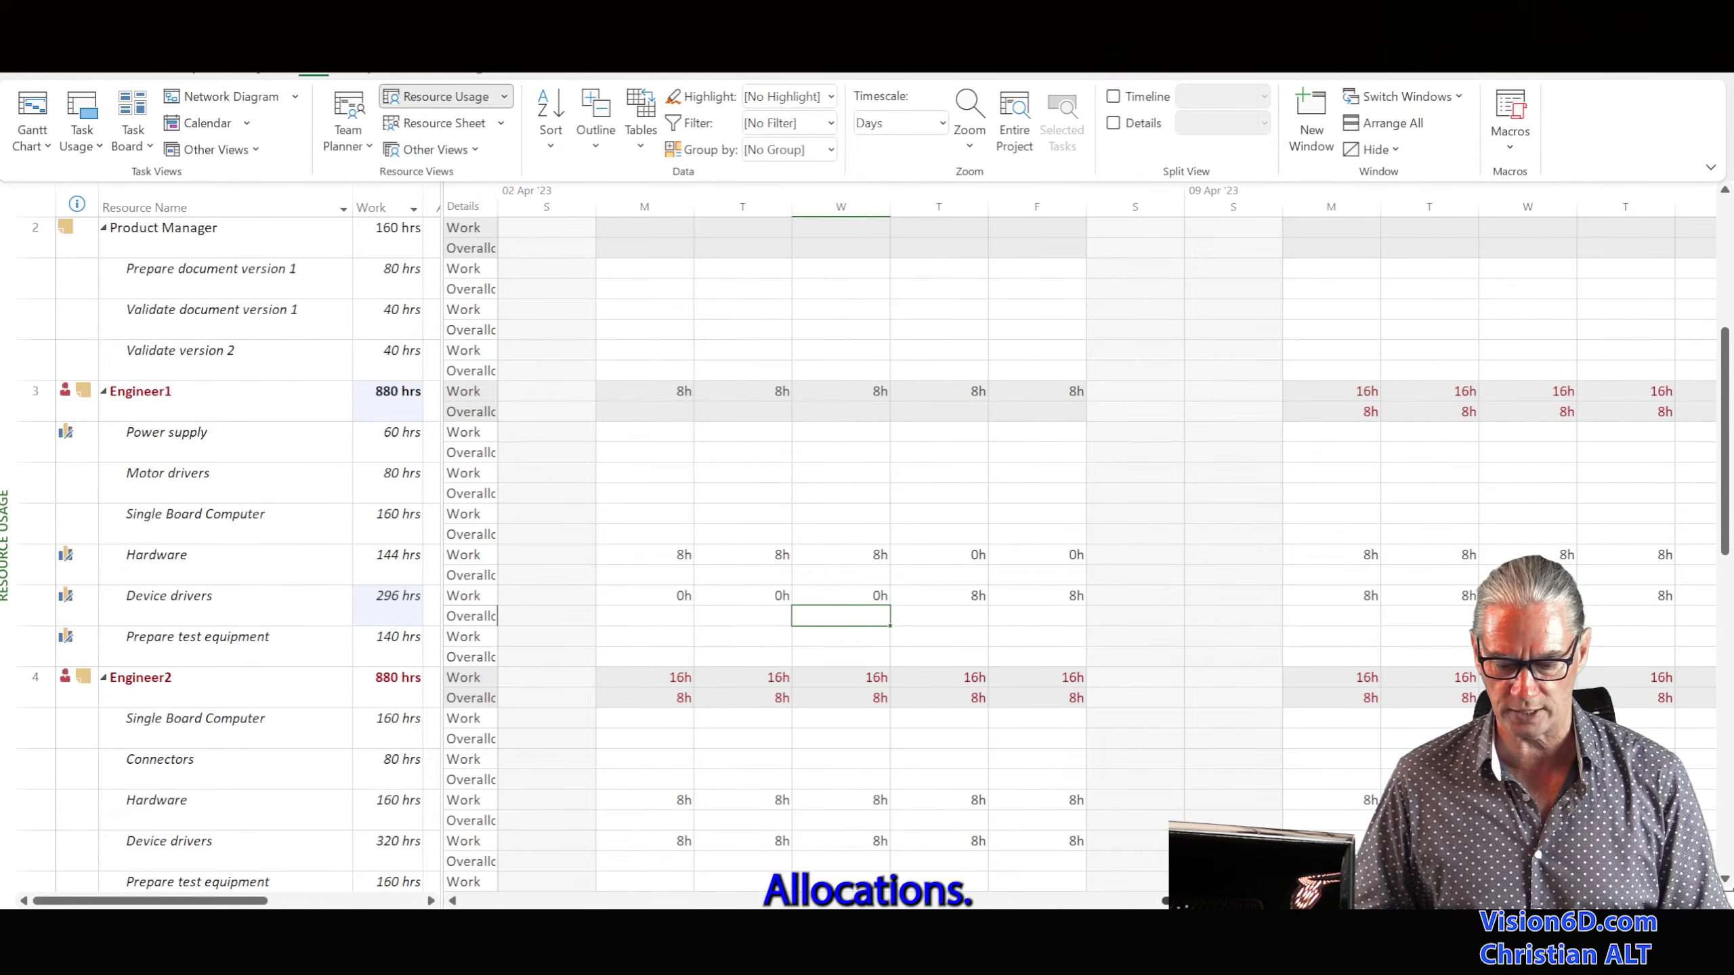
Remove Engineer1's Hardware work on Thursday and Friday of the week starting 09 Apr '23
click(1708, 900)
click(1708, 901)
click(1708, 900)
click(1708, 900)
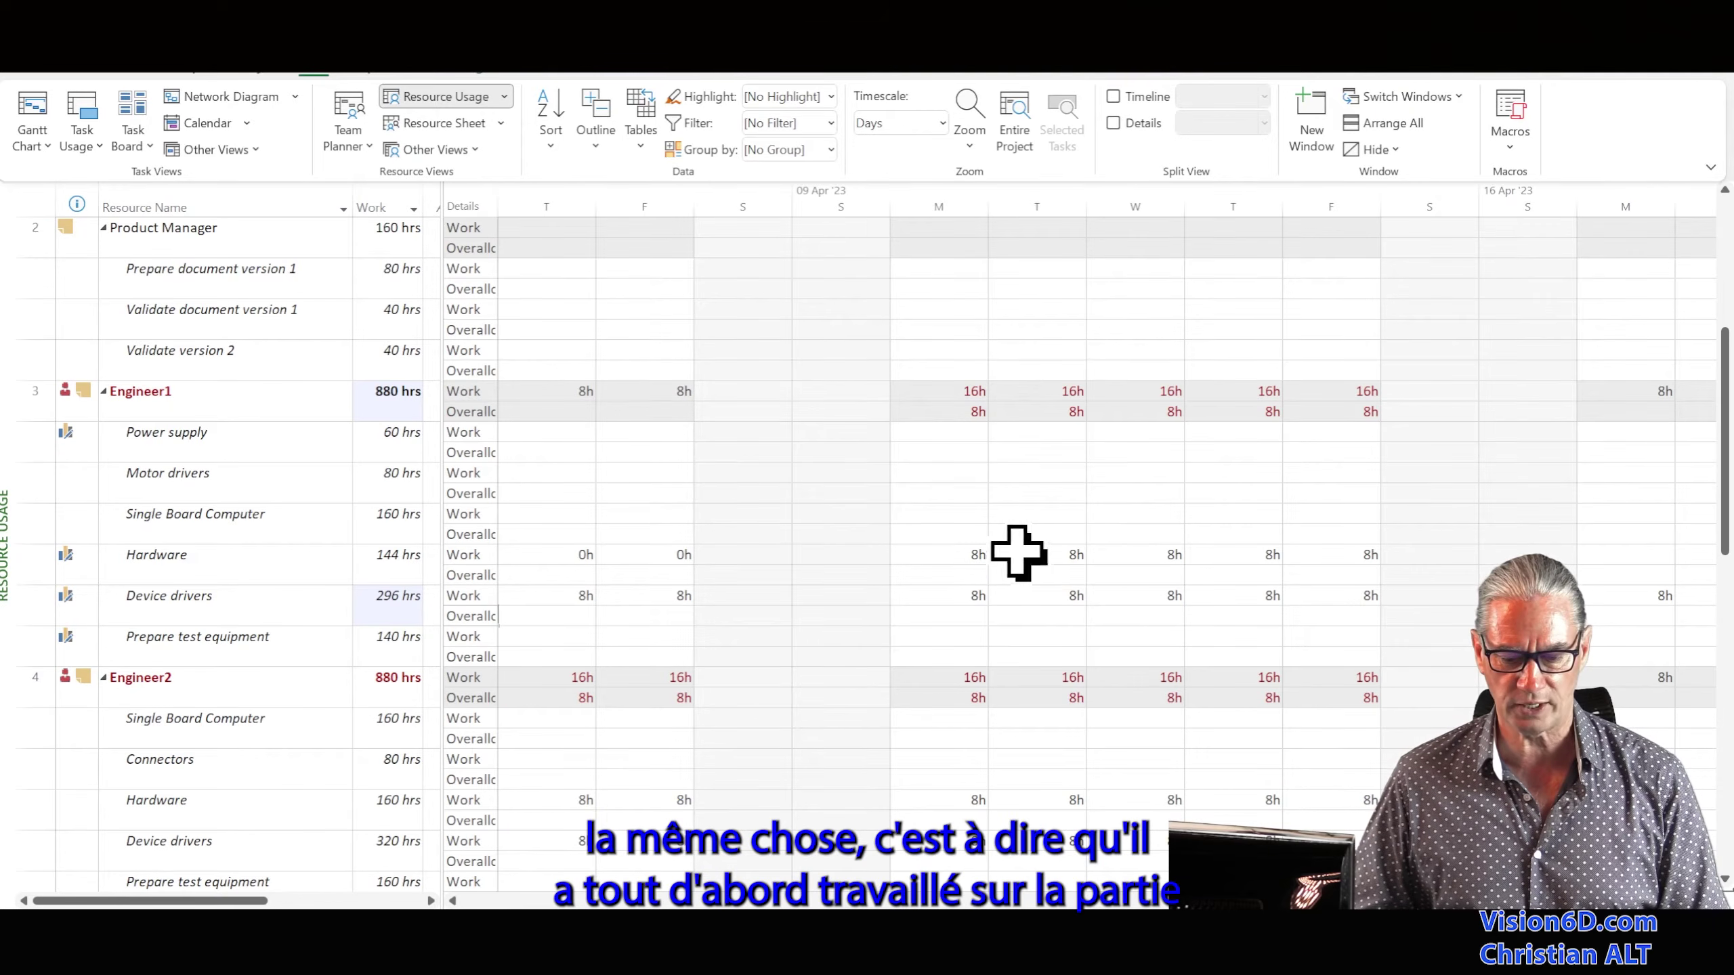
click(1249, 554)
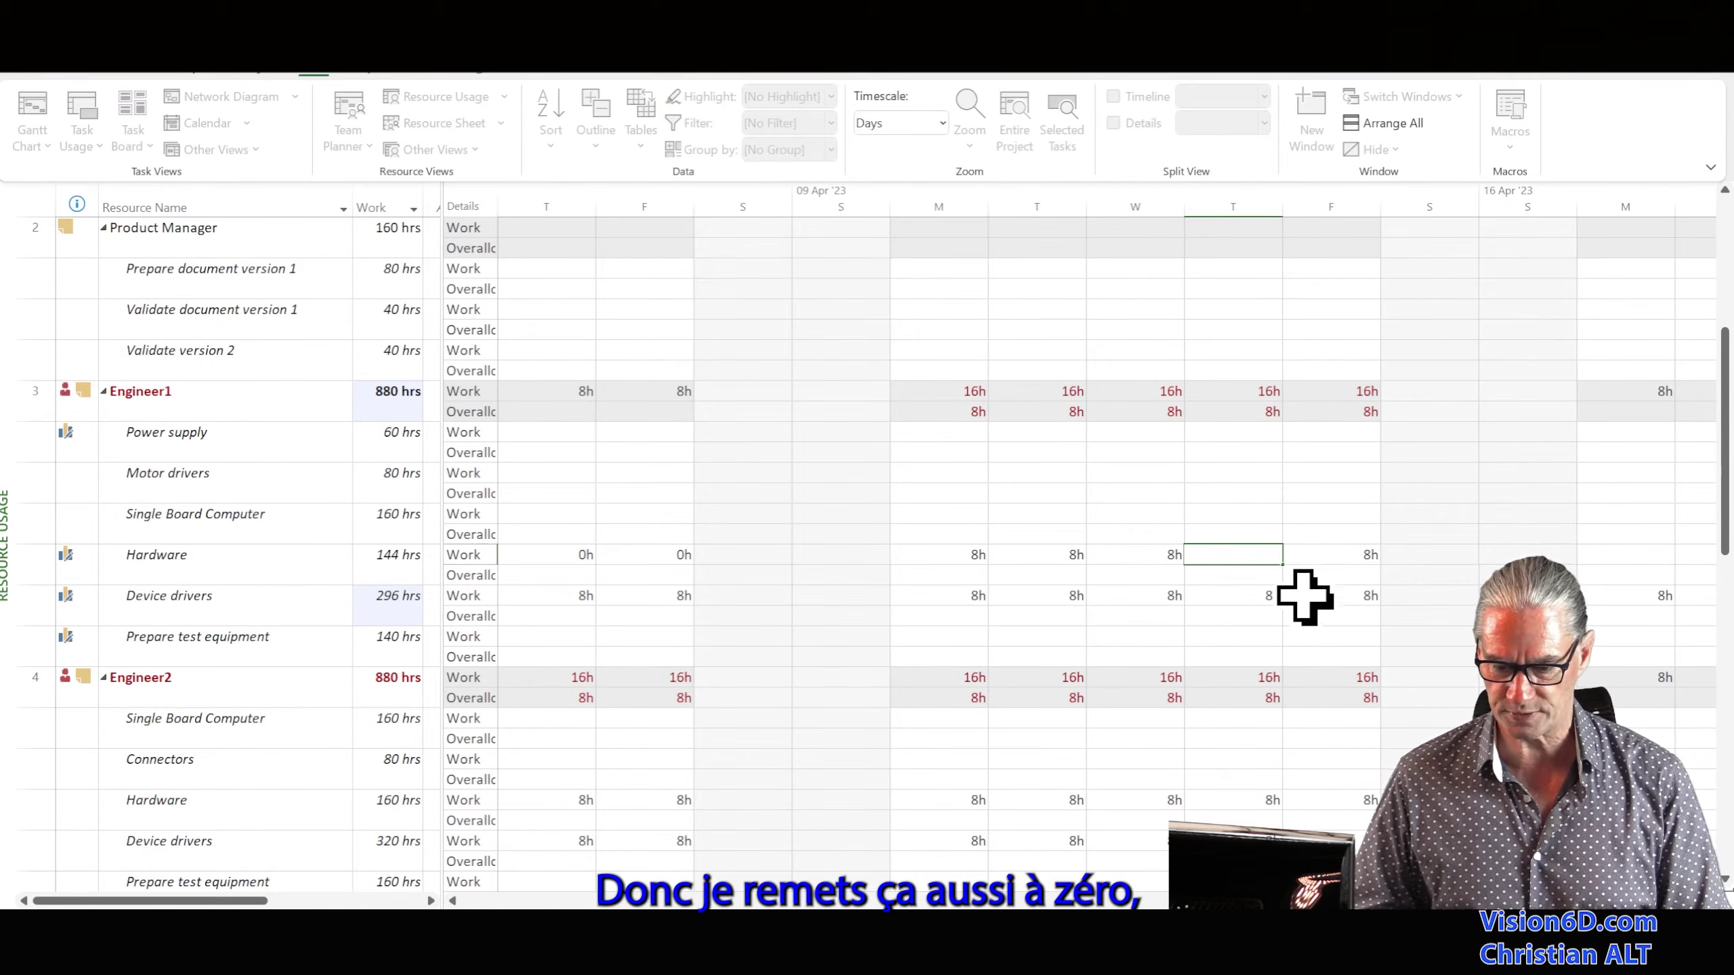
text(0)
key(Tab)
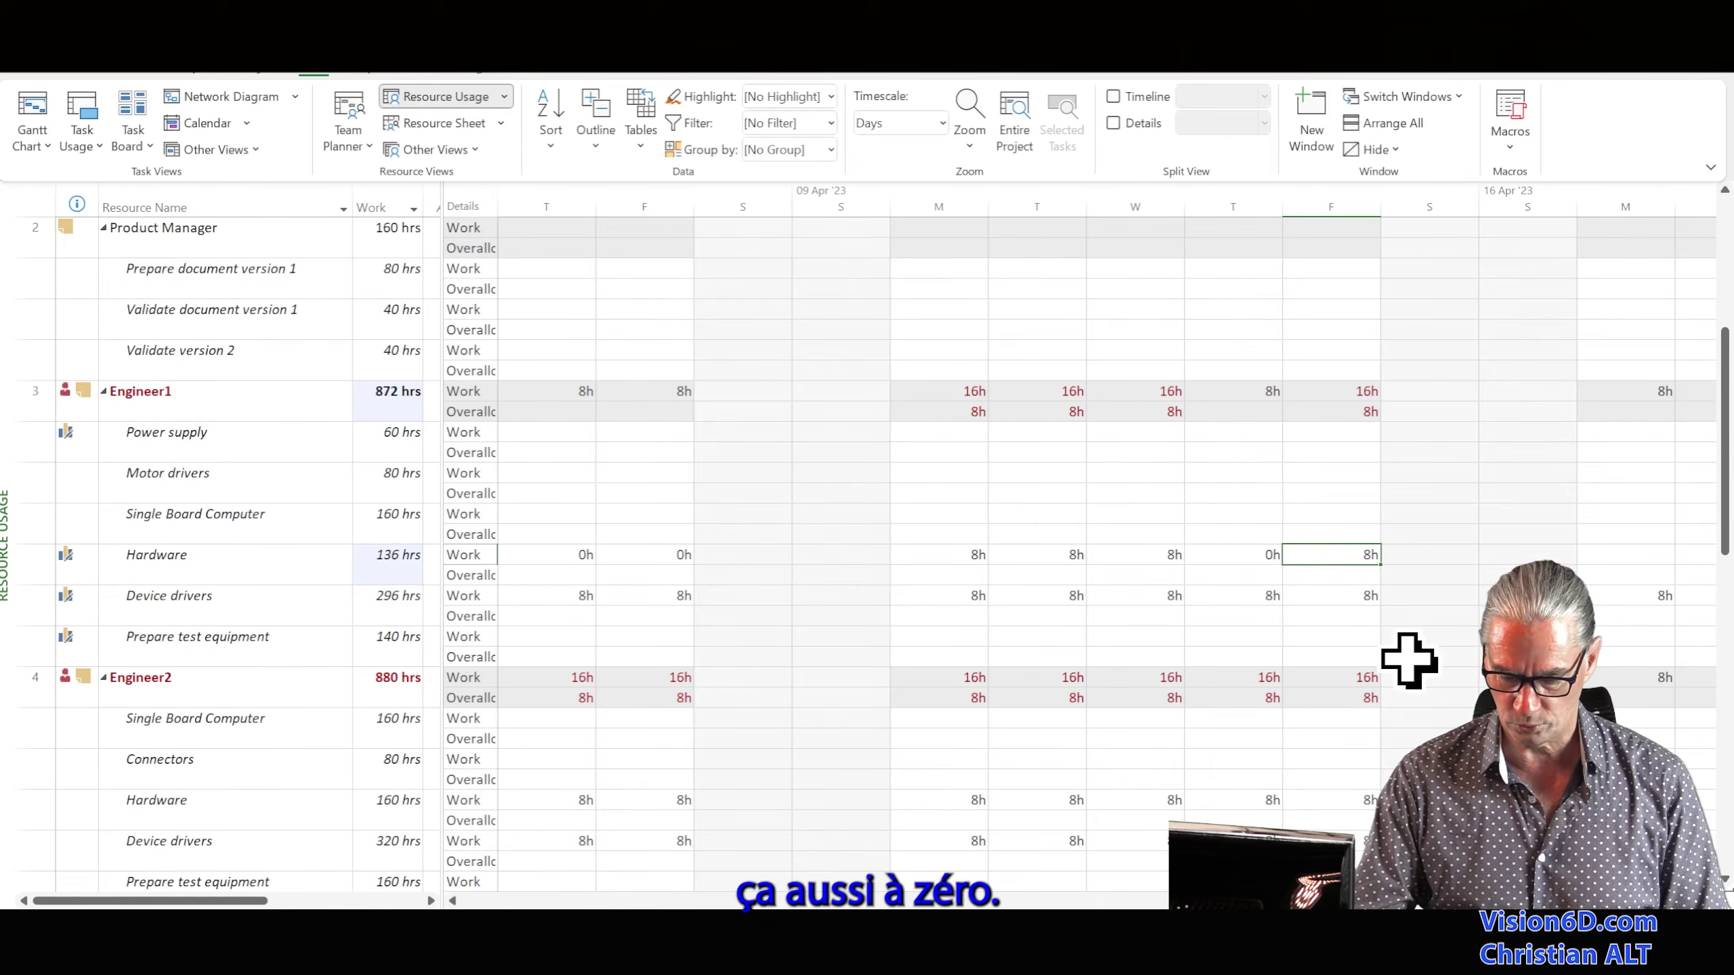
key(BackSpace)
key(Return)
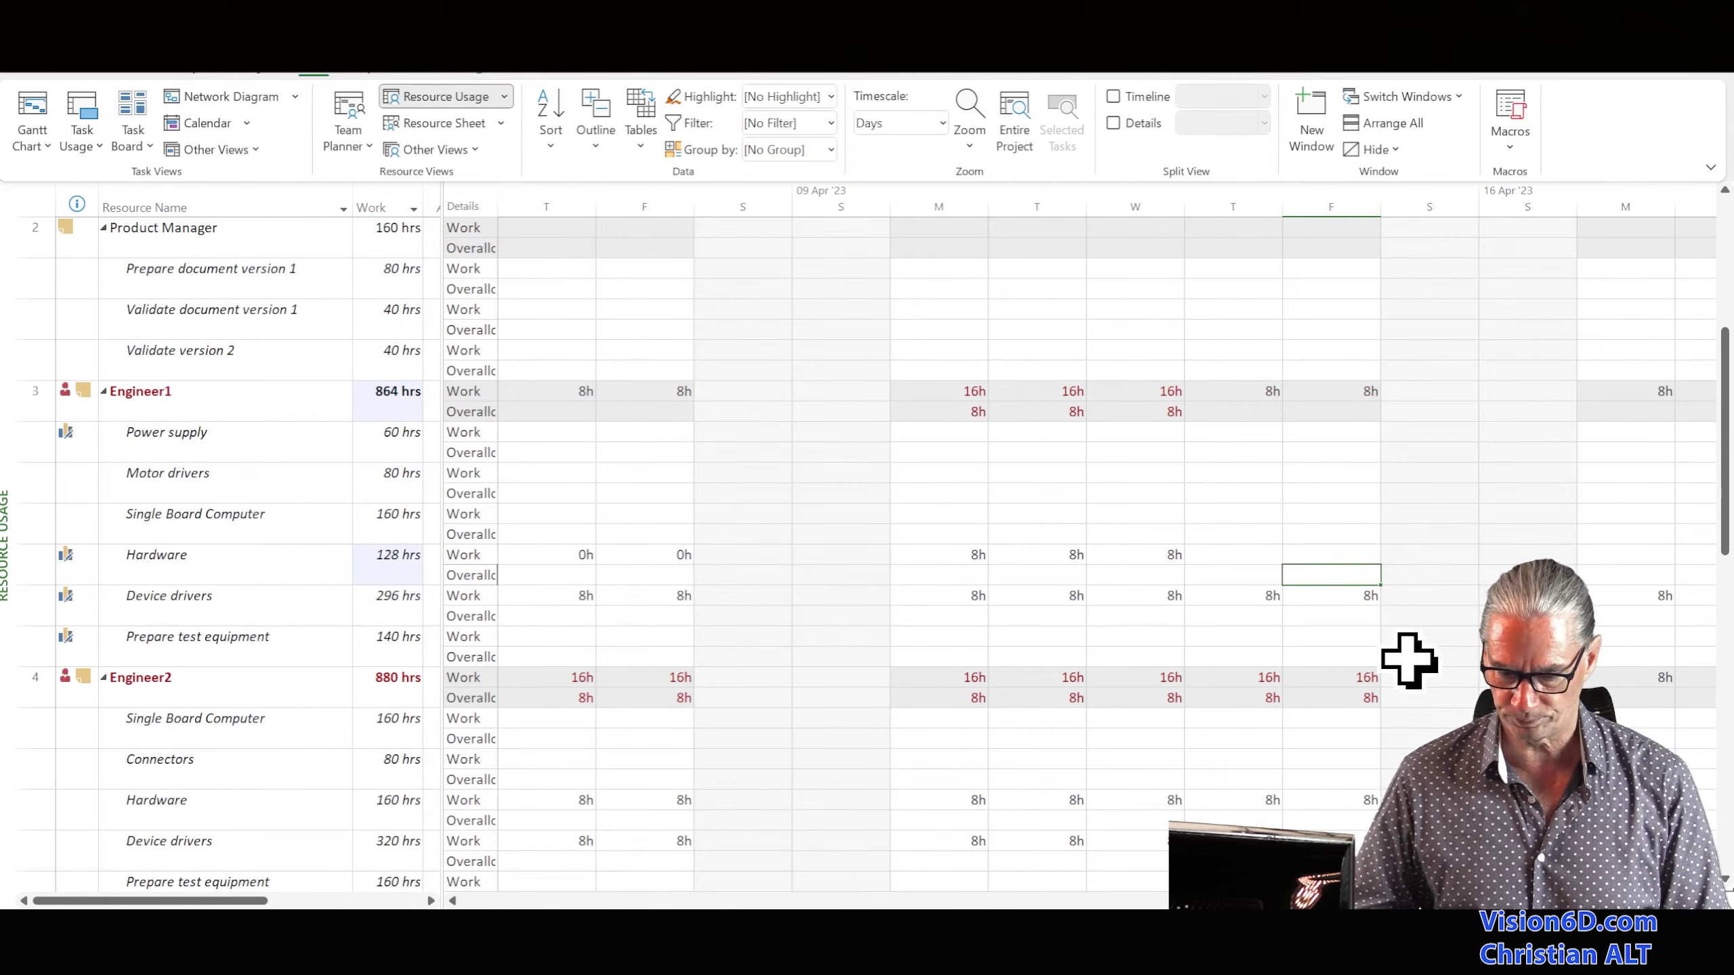
Set Engineer1's Device drivers work to 0 hours on Monday, Tuesday and Wednesday of the week starting 09 Apr '23
click(950, 598)
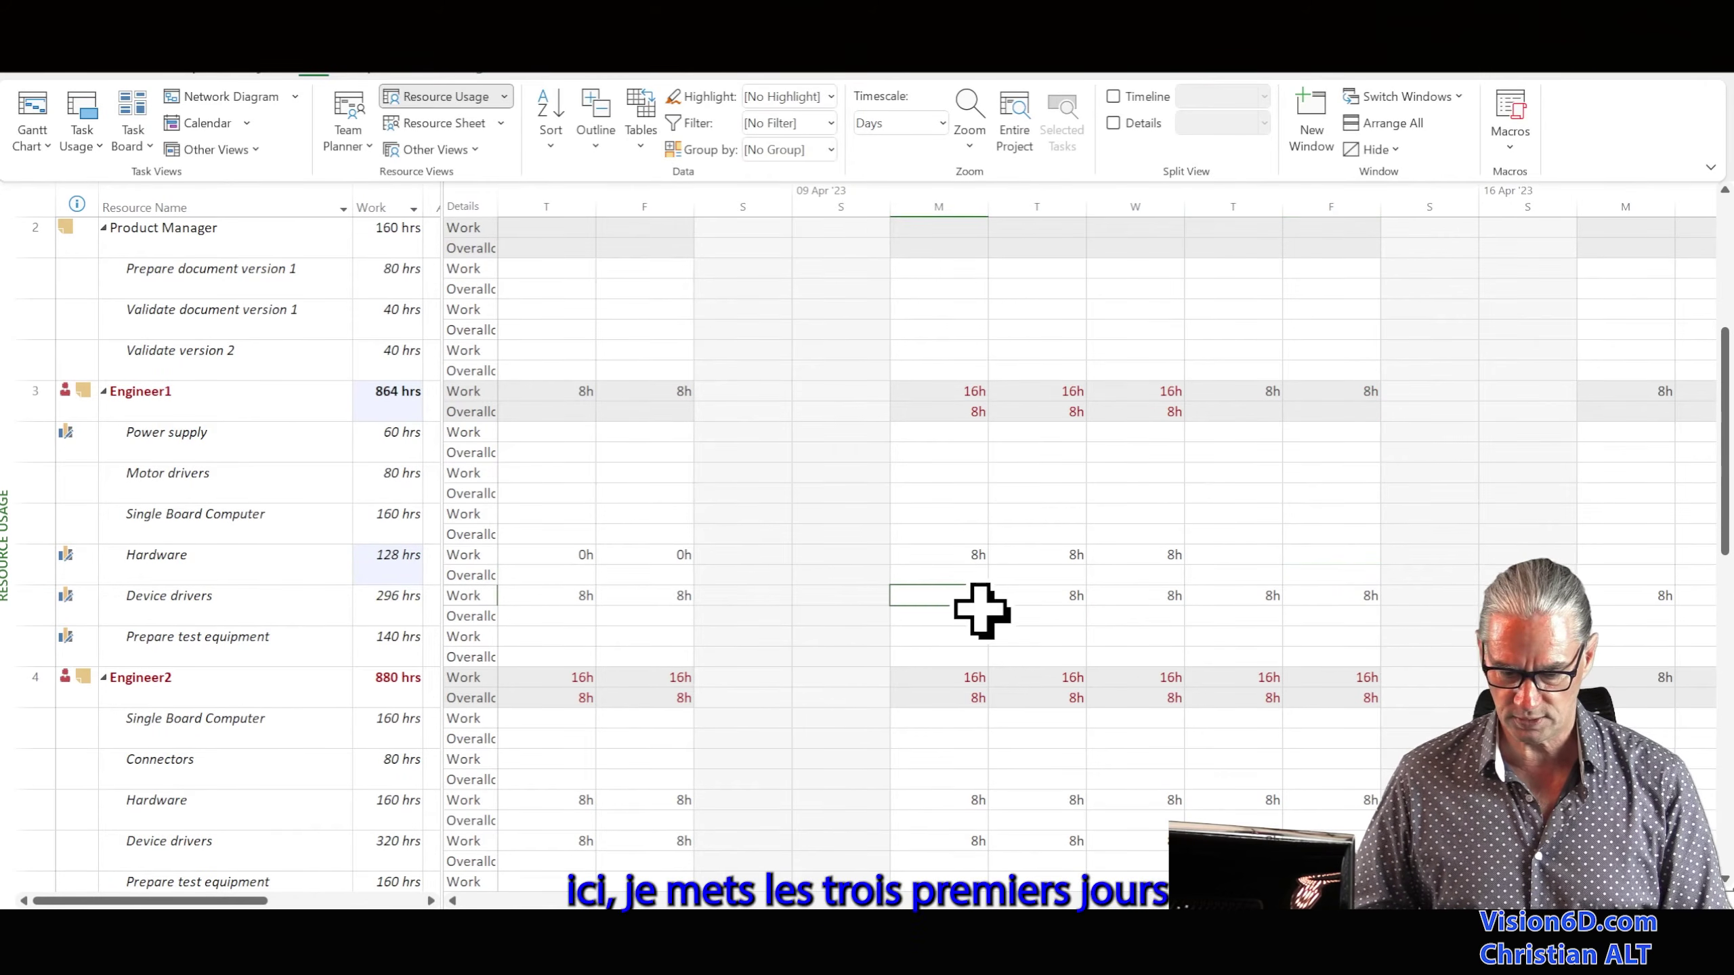
key(BackSpace)
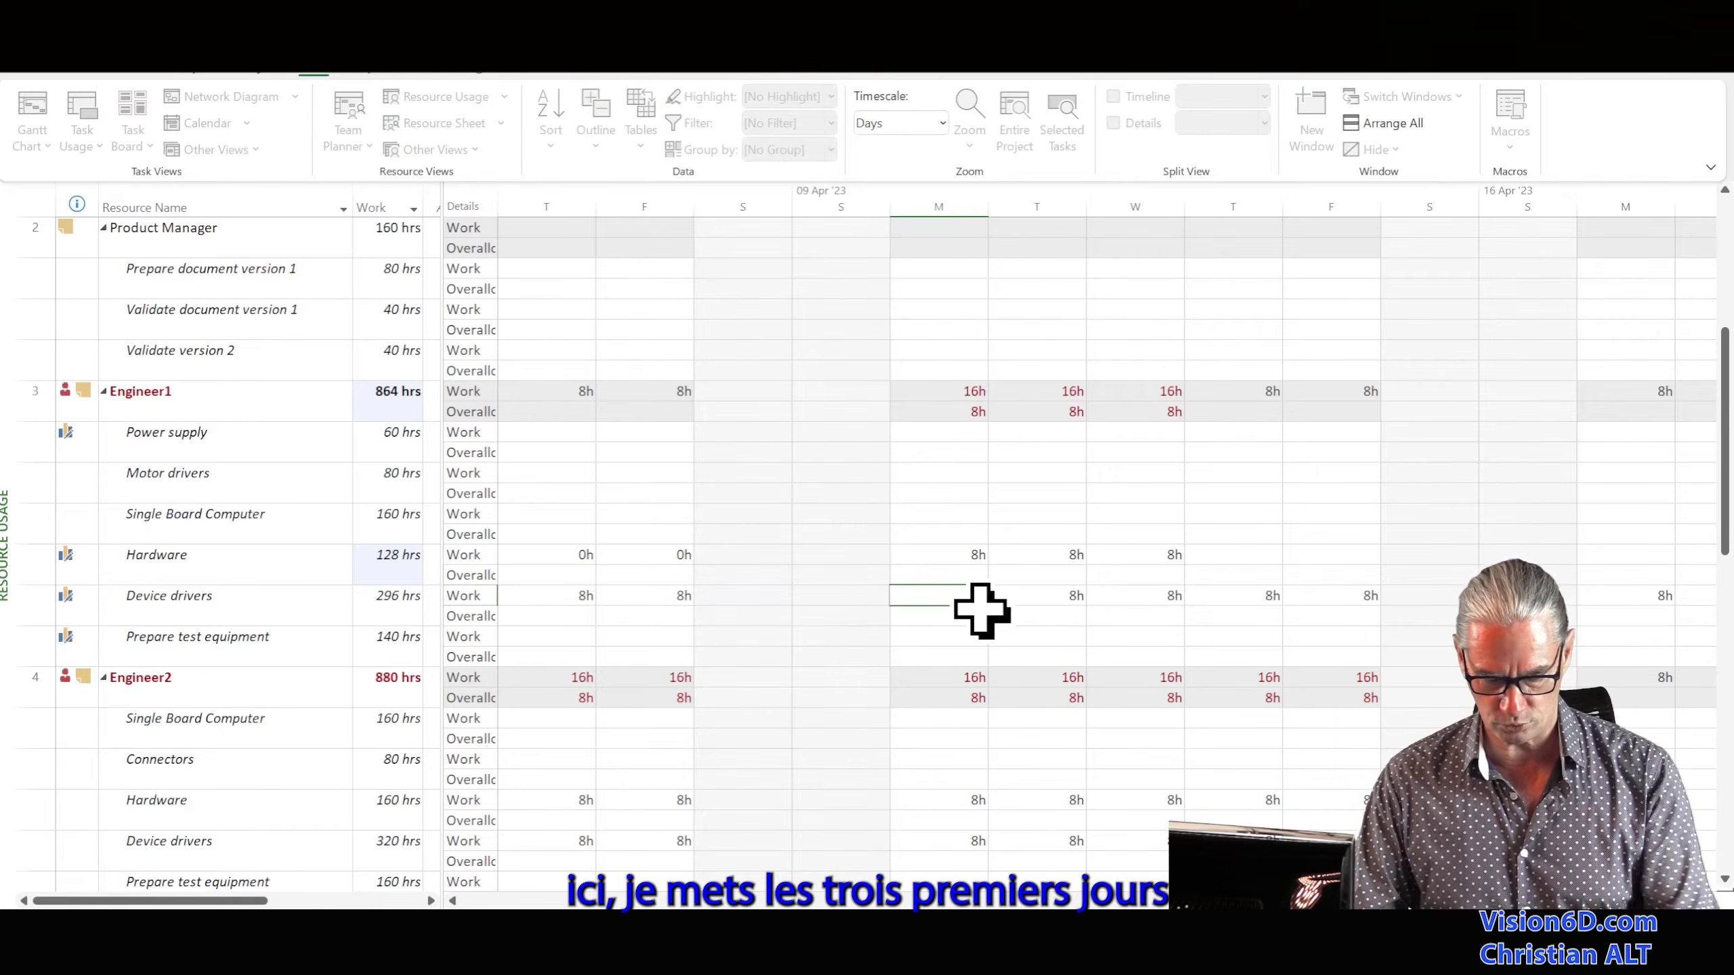
key(Tab)
text(0)
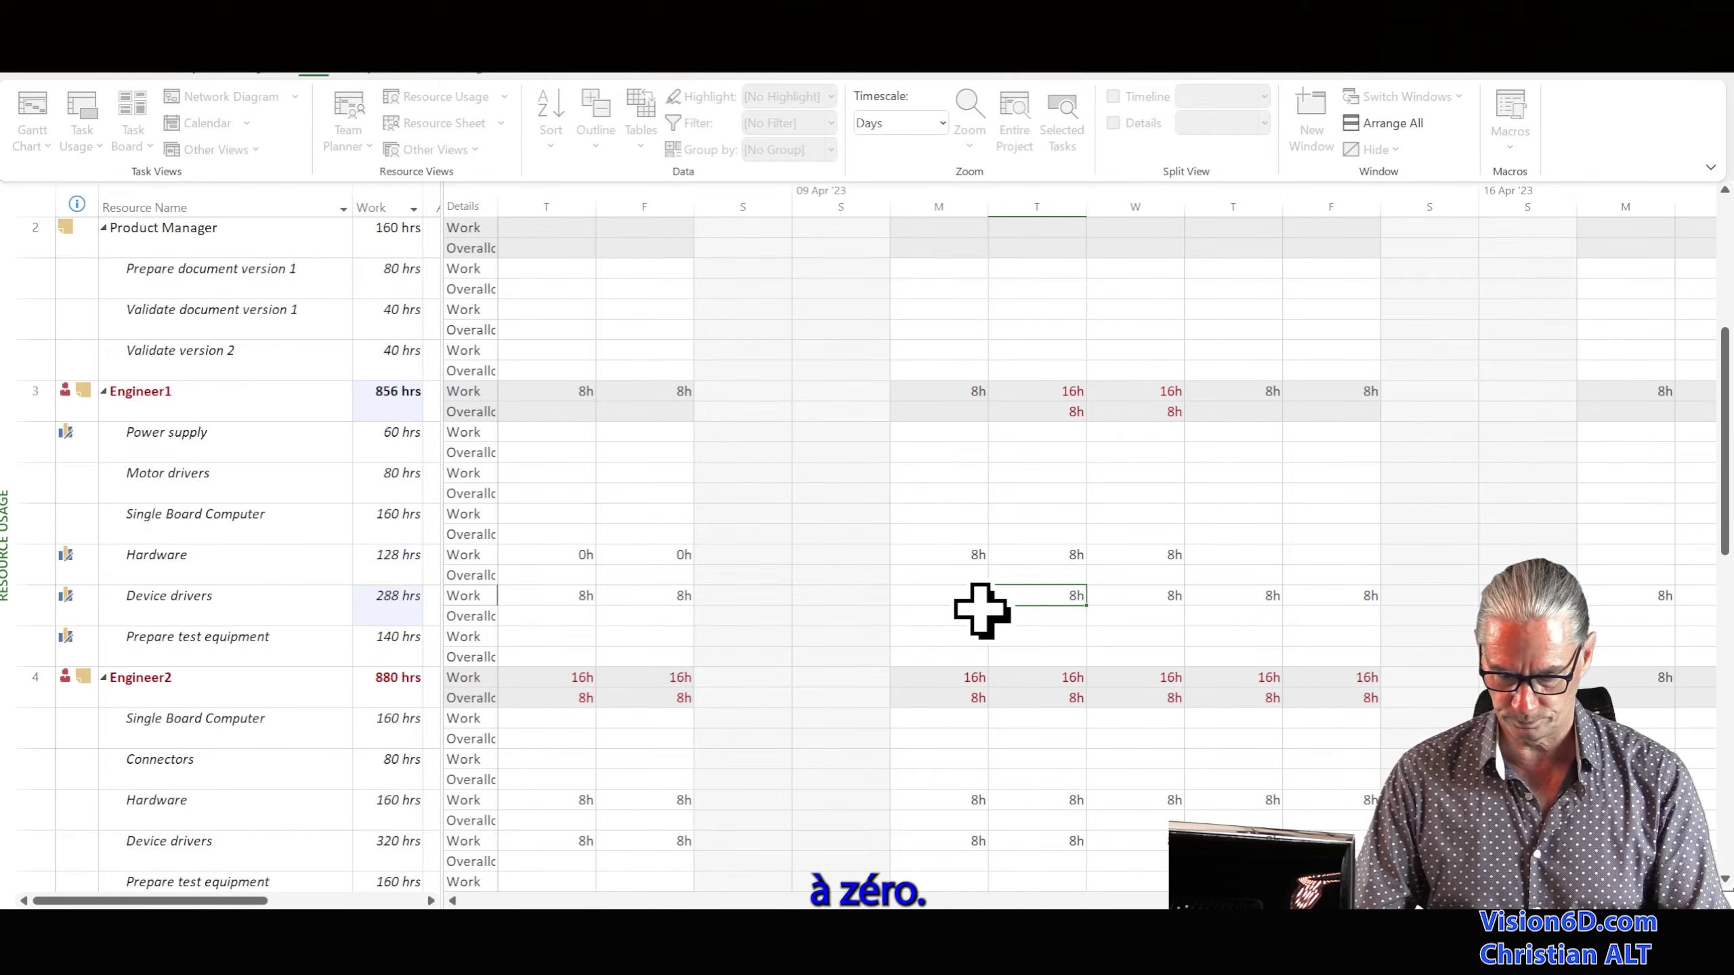
key(Tab)
key(BackSpace)
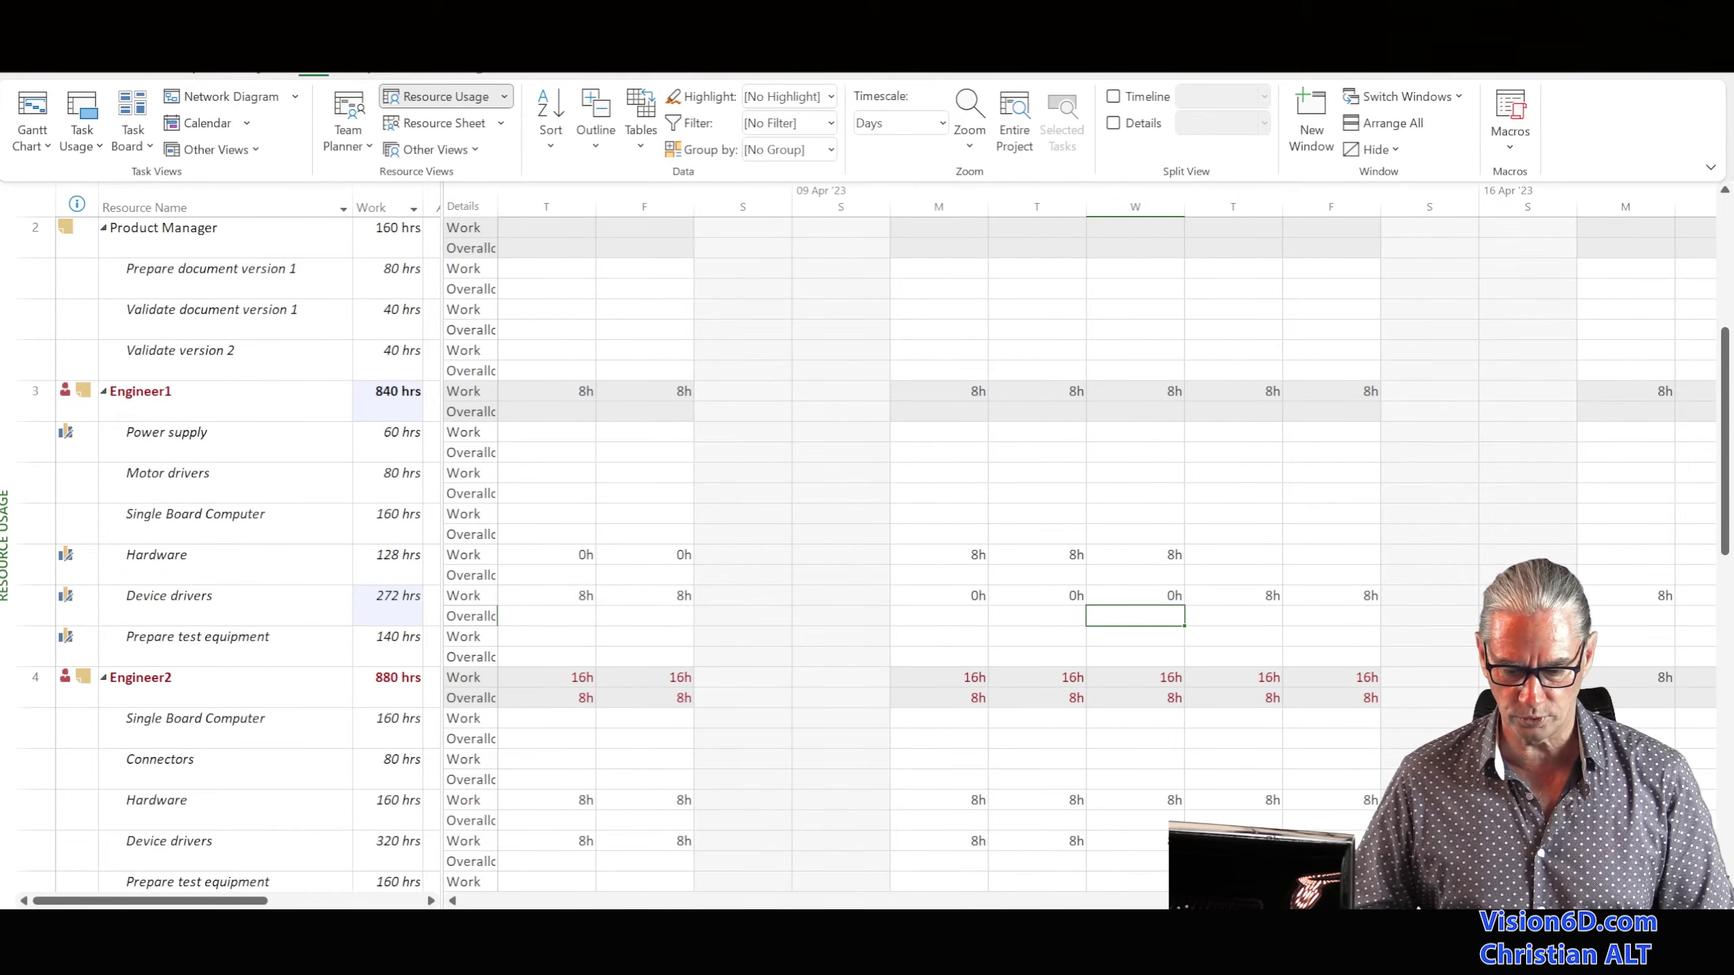
Set Engineer1's Monday work before 26 Feb '23 to 2 hours on Motor drivers, 4 on Single Board Computer and 2 on Prepare test equipment
scroll(1078, 539, left, 3)
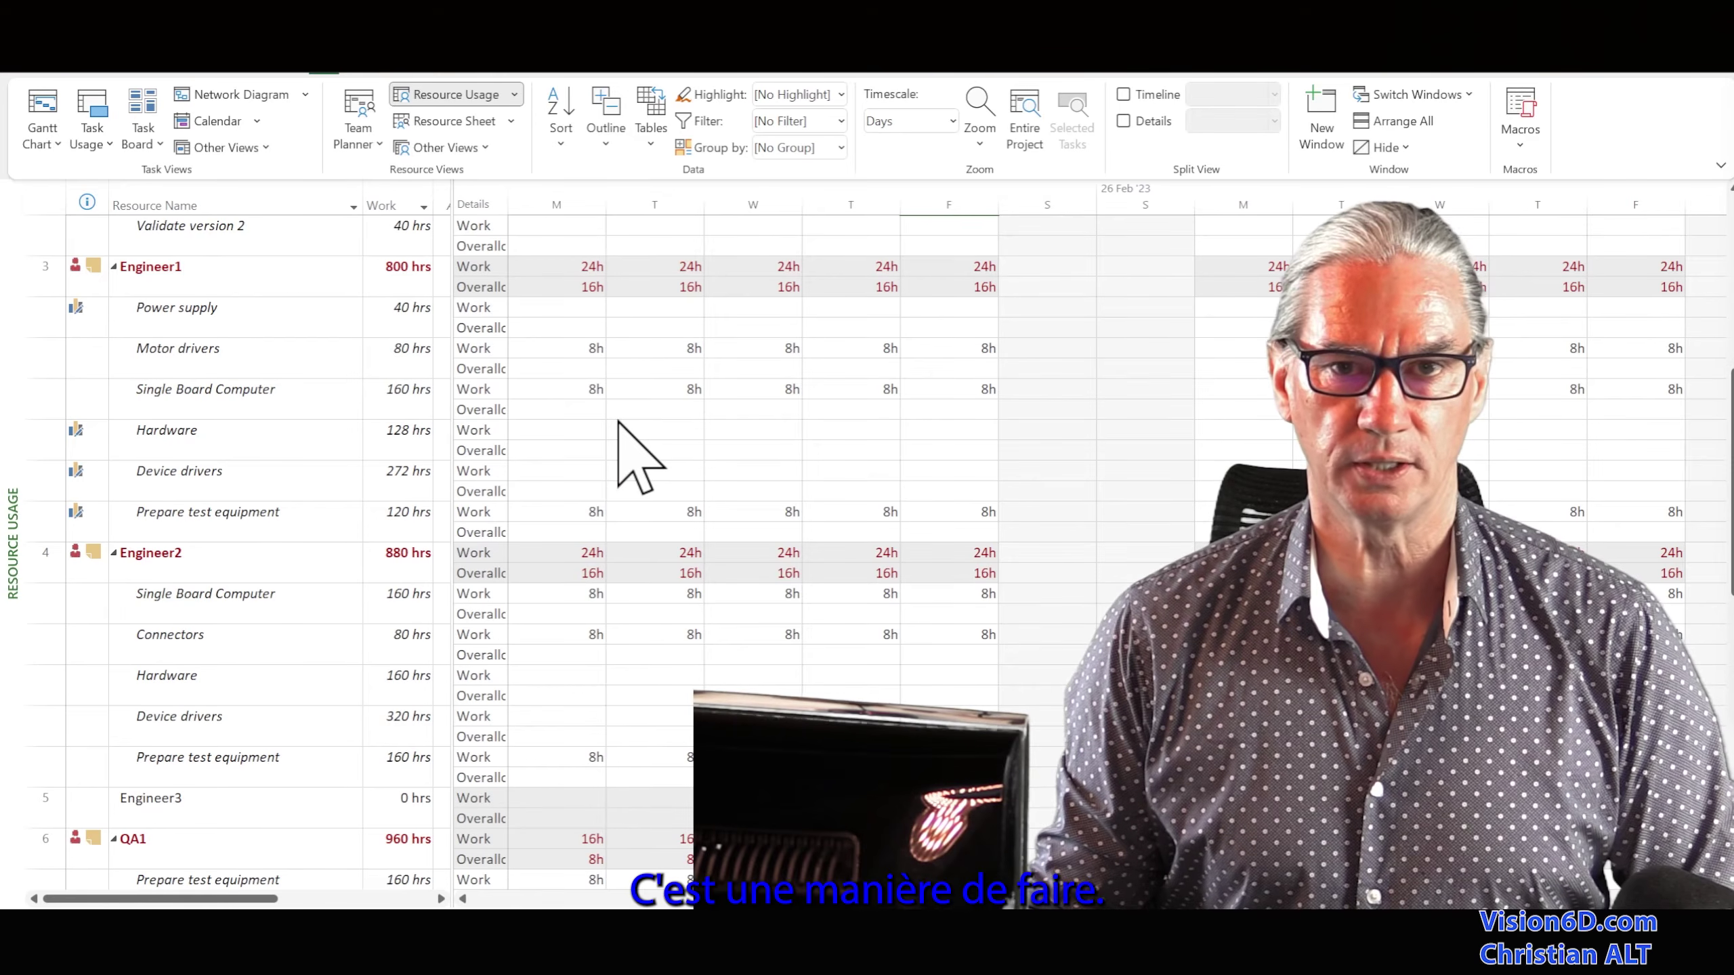
click(574, 348)
text(2)
key(Down)
key(Down)
text(4)
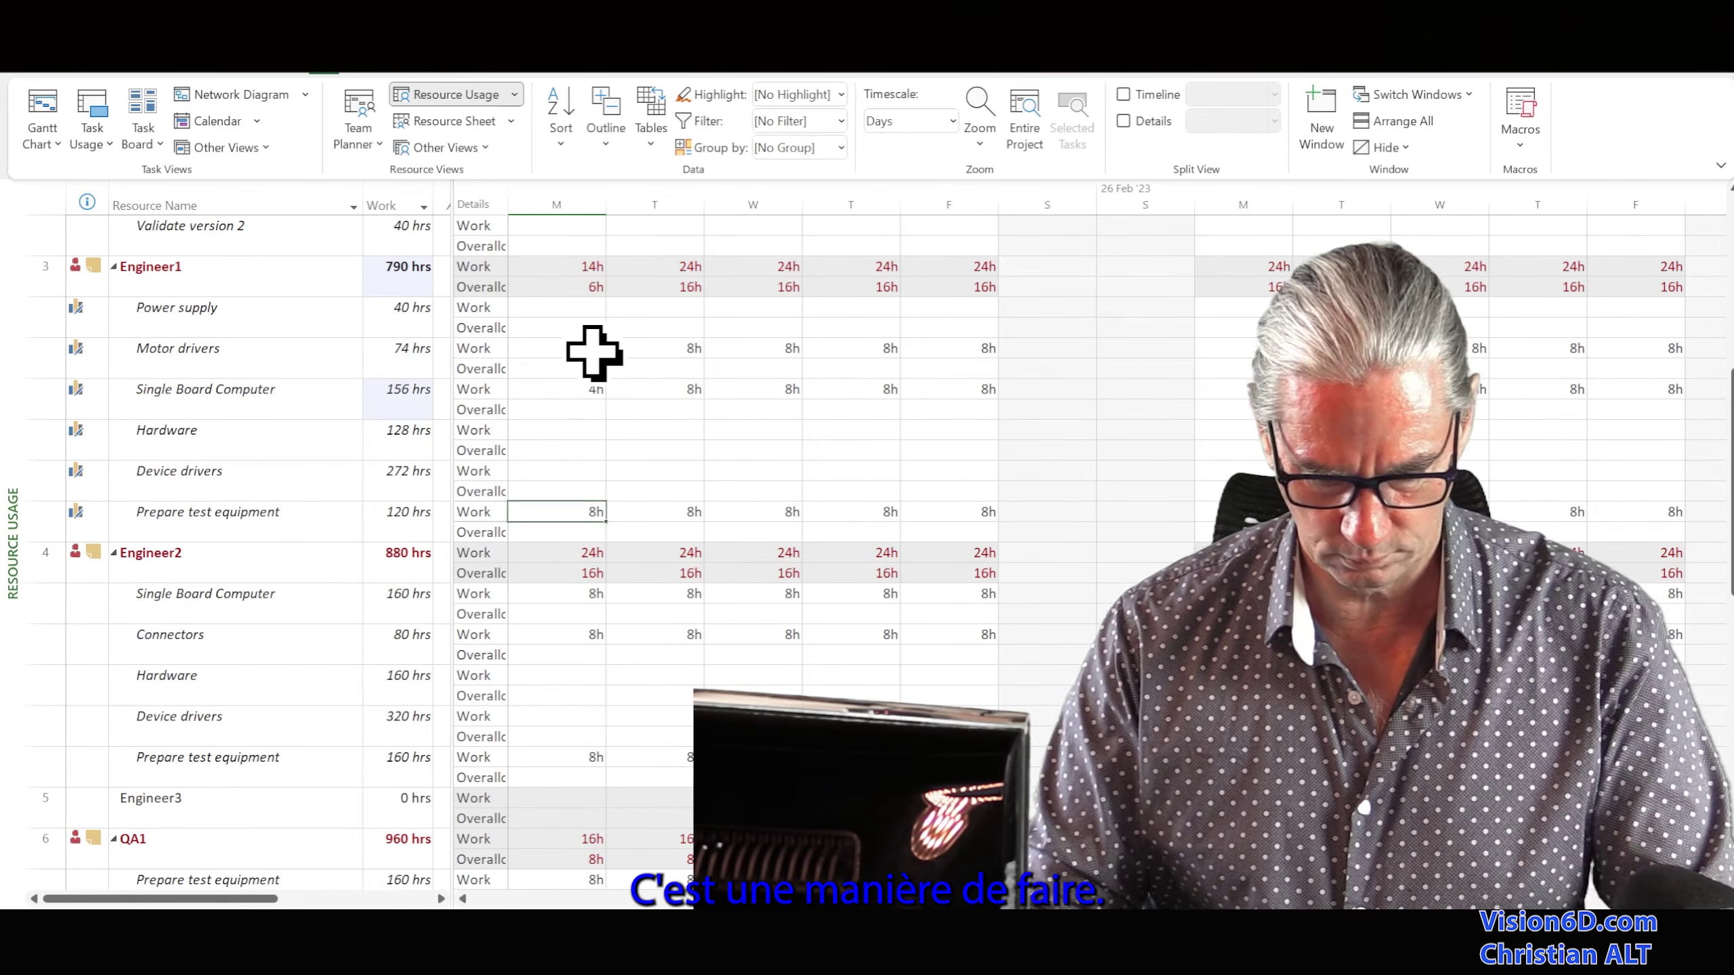
text(2)
Fill Engineer1's Monday hours for Motor drivers, Single Board Computer and Prepare test equipment across Tuesday to Friday of that week
click(592, 350)
drag(605, 358, 976, 355)
click(592, 390)
drag(605, 399, 977, 397)
click(592, 515)
drag(605, 522, 977, 524)
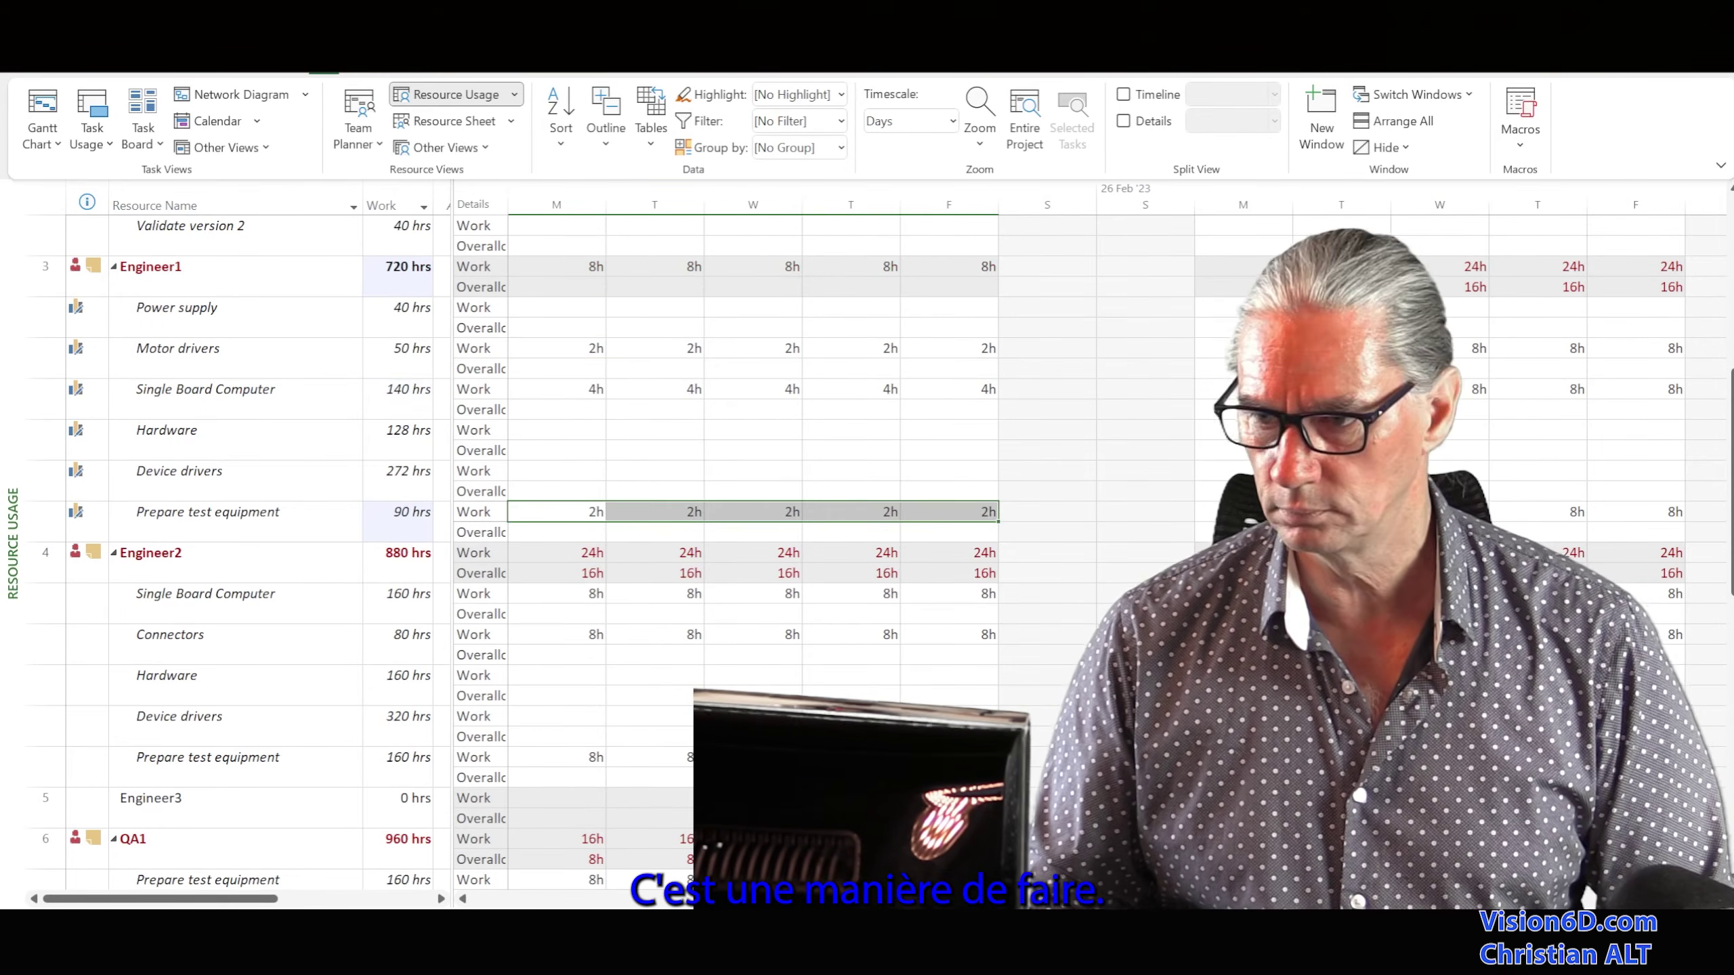
Extend Engineer1's Friday hours for Motor drivers, Single Board Computer and Prepare test equipment through the week starting 26 Feb '23
click(966, 353)
drag(998, 358, 1658, 352)
click(972, 392)
drag(988, 400, 1659, 395)
click(972, 514)
drag(987, 523, 1659, 516)
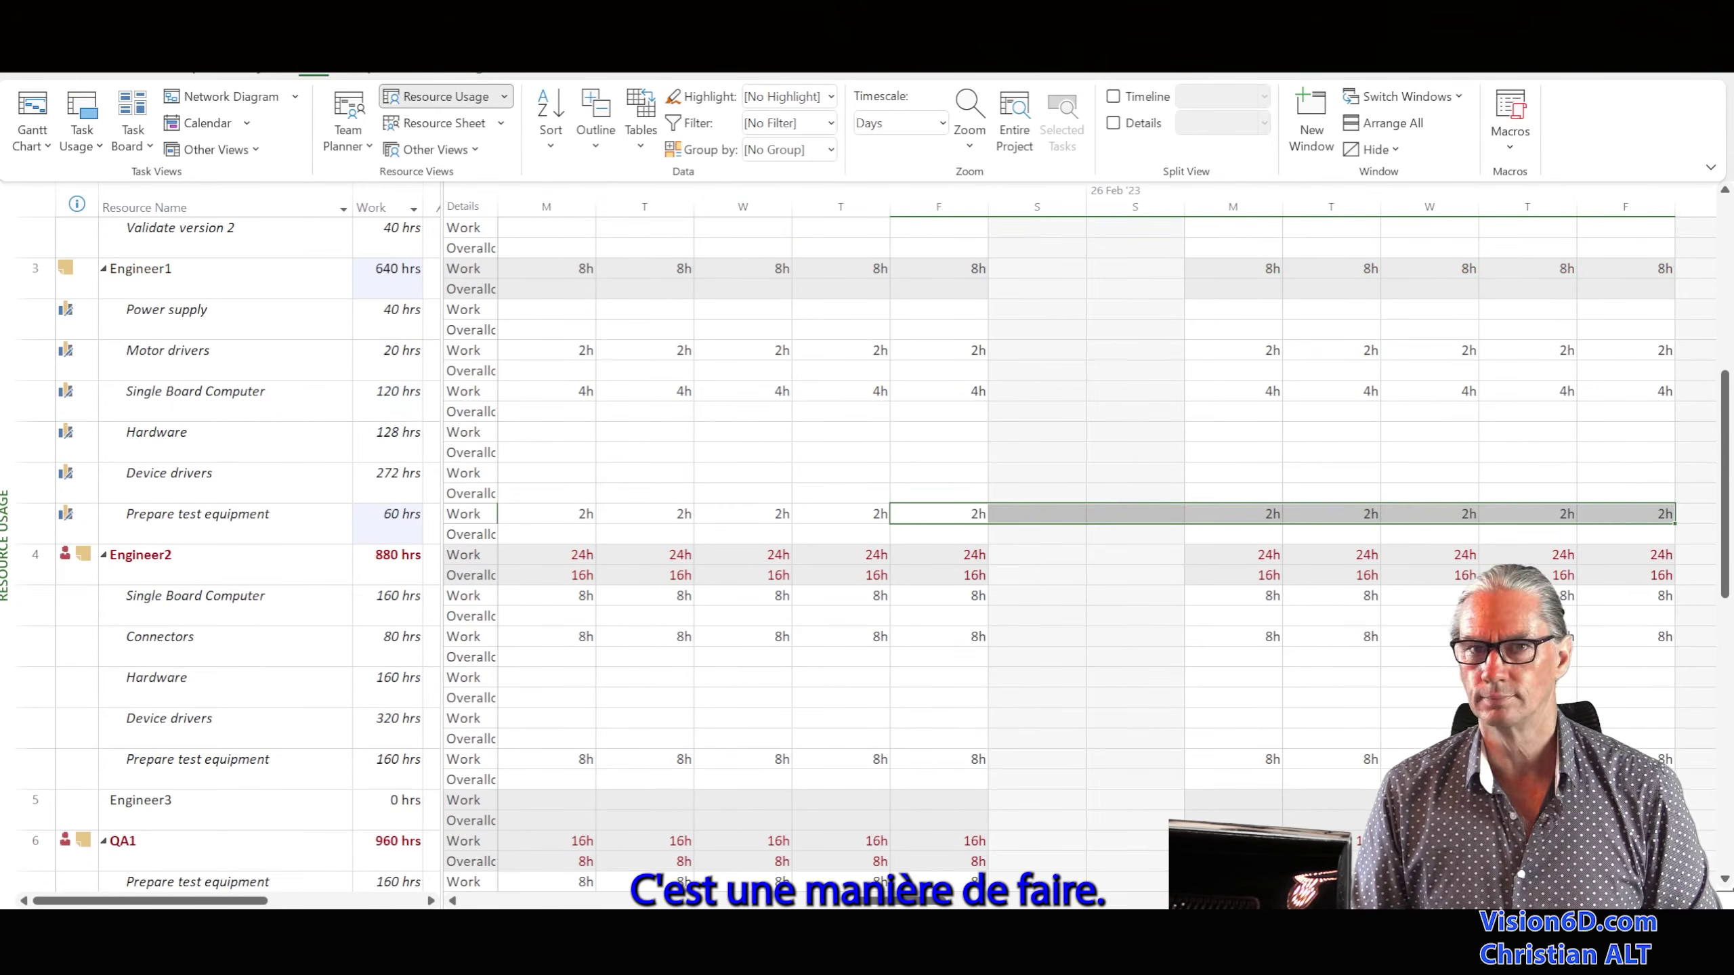
Undo the last two fills and refill Engineer1's Single Board Computer and Prepare test equipment hours through the week starting 26 Feb '23
key(ctrl+z)
key(ctrl+z)
click(974, 391)
drag(986, 402, 1659, 403)
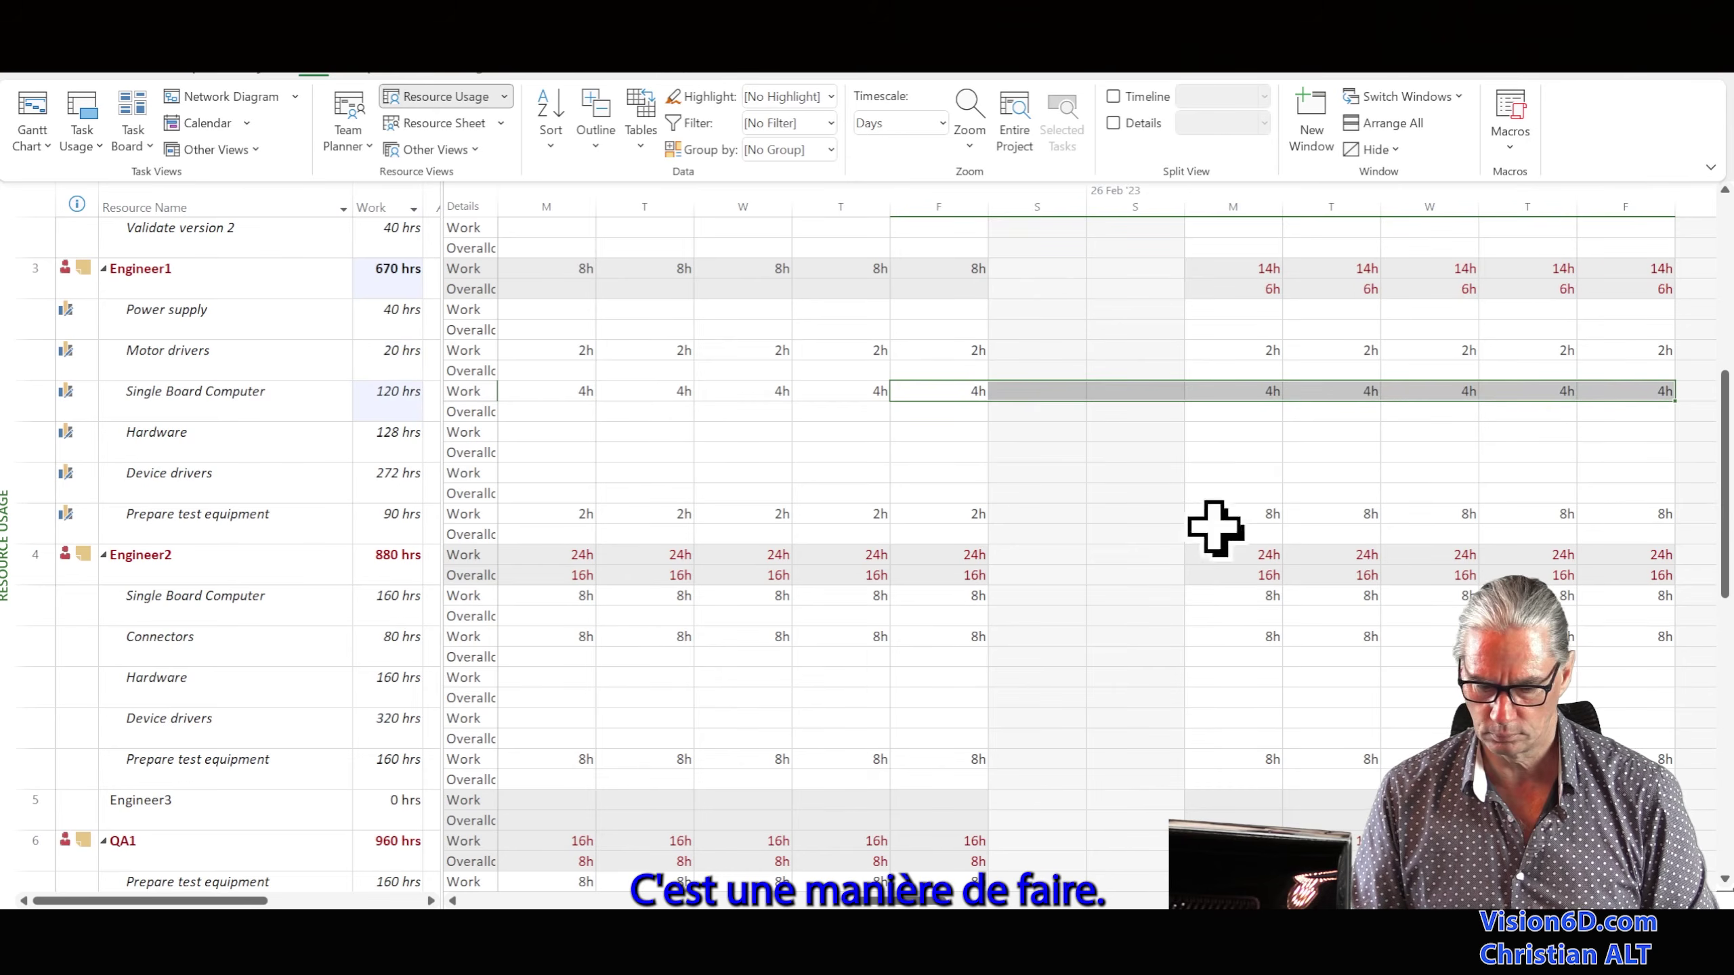
click(972, 514)
drag(989, 526, 1664, 514)
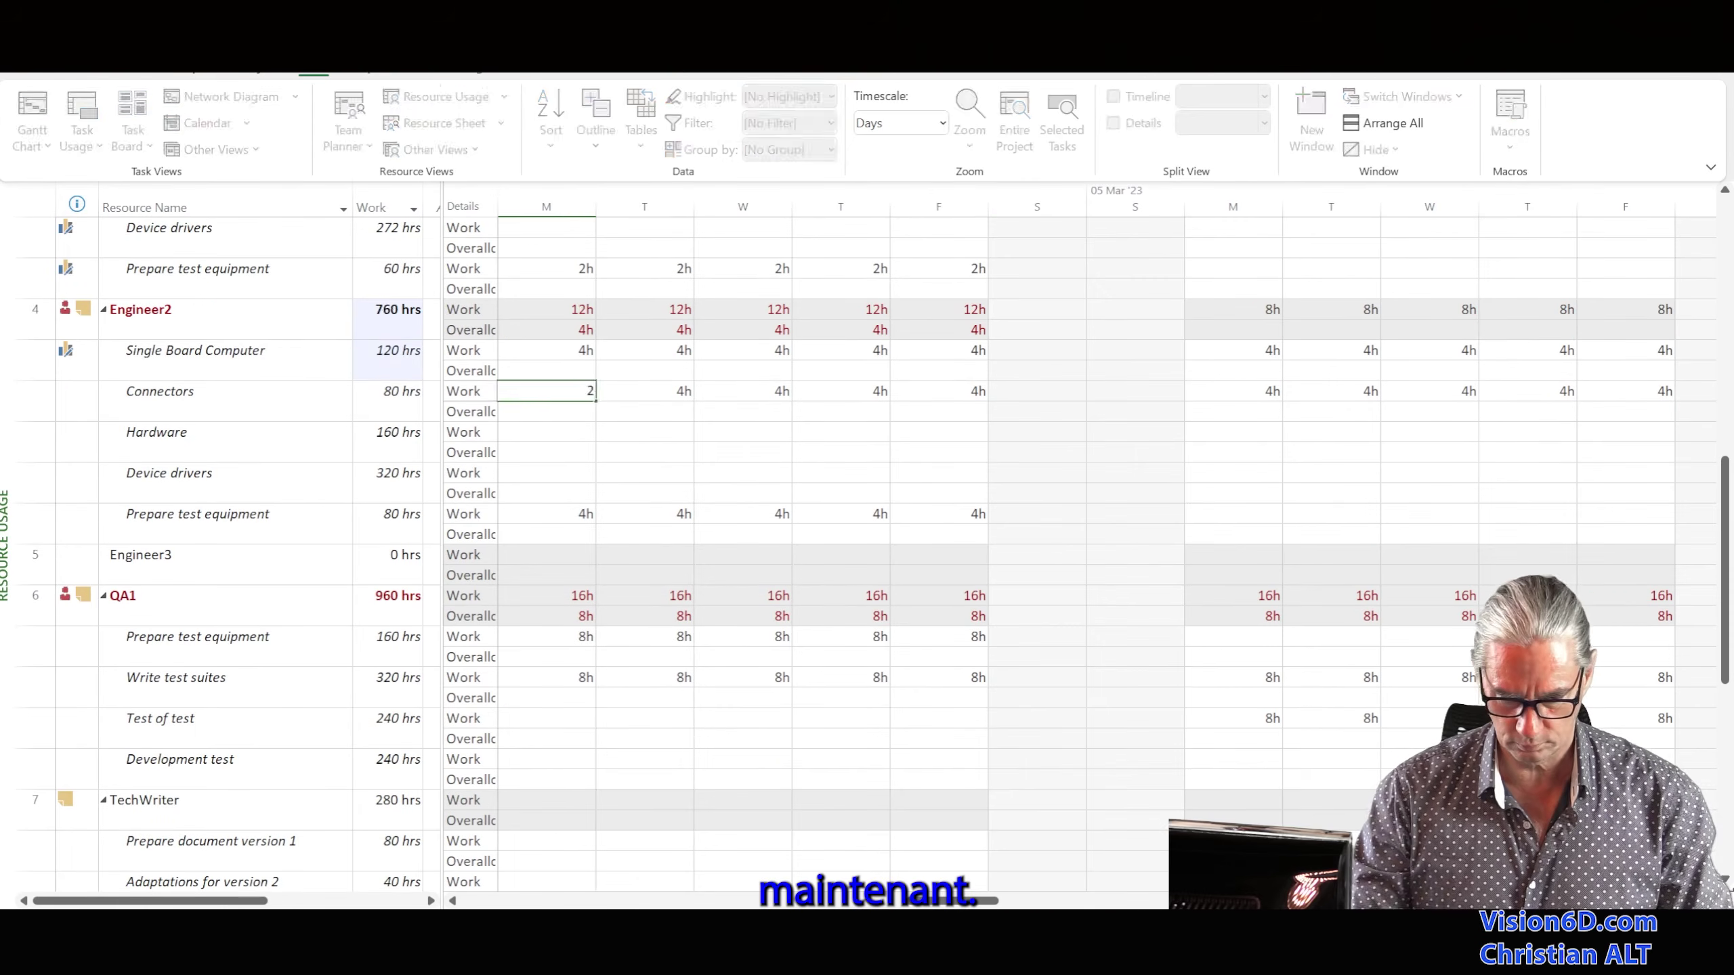
Set Engineer2's daily work to 6h Single Board Computer and 2h Connectors for 12 Mar '23 week, and 4h Hardware and Device drivers from 02 Apr '23
click(1276, 395)
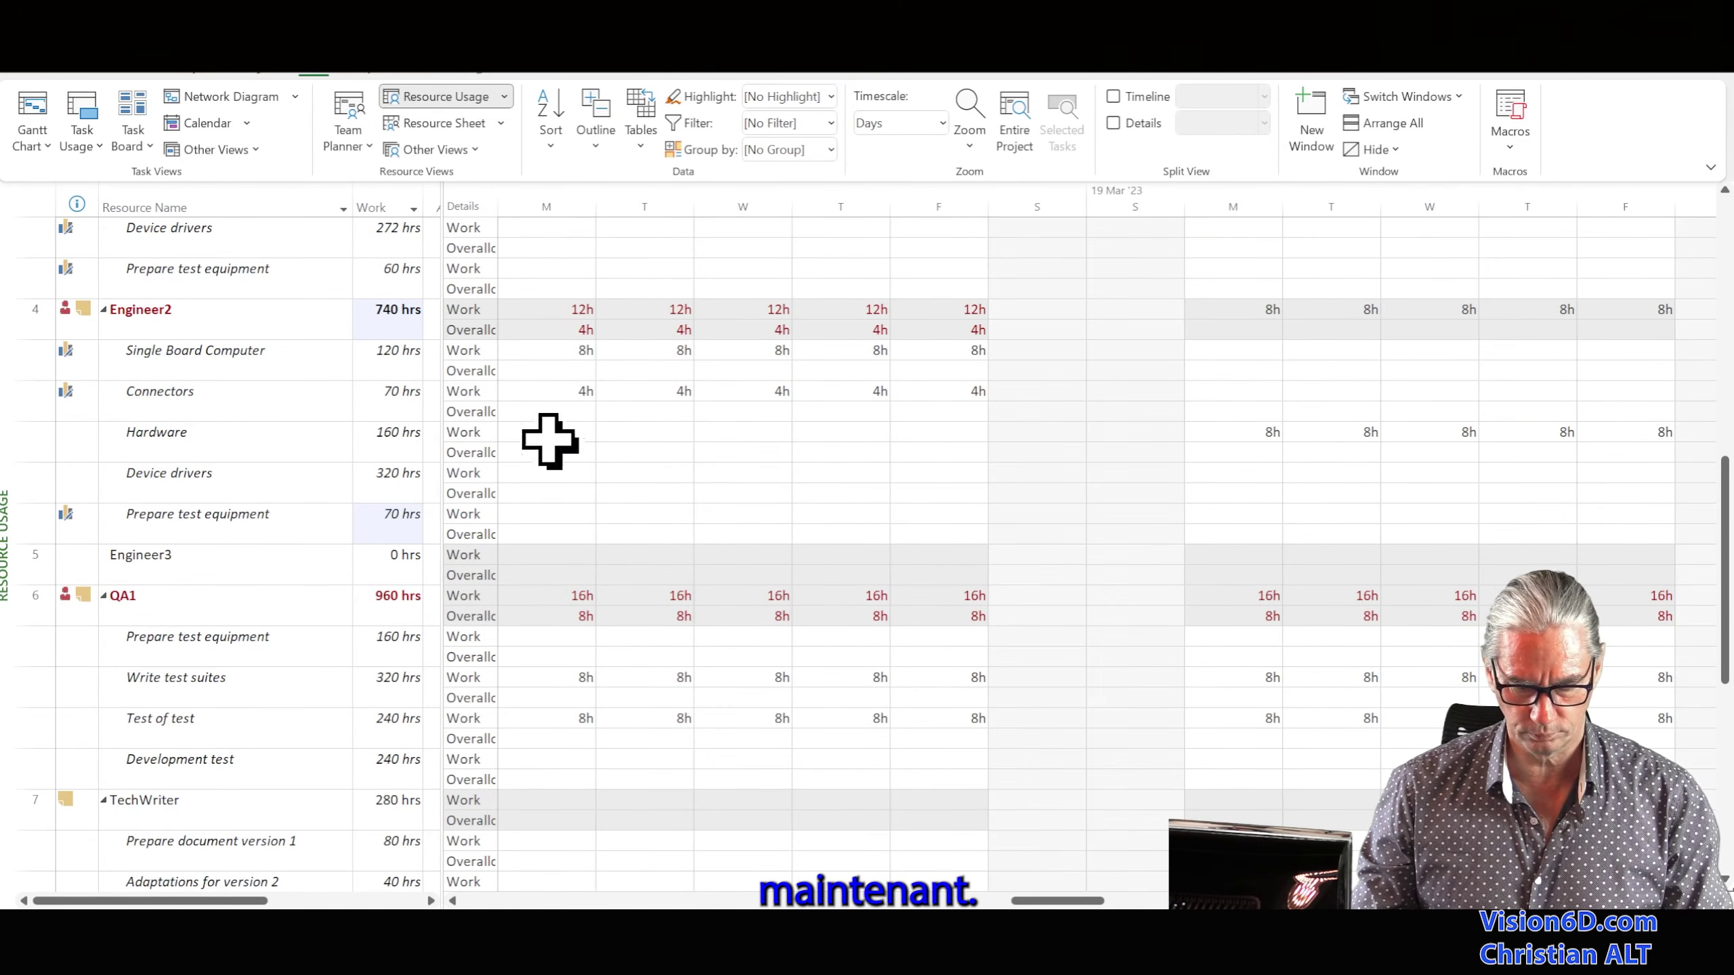
drag(546, 350, 956, 361)
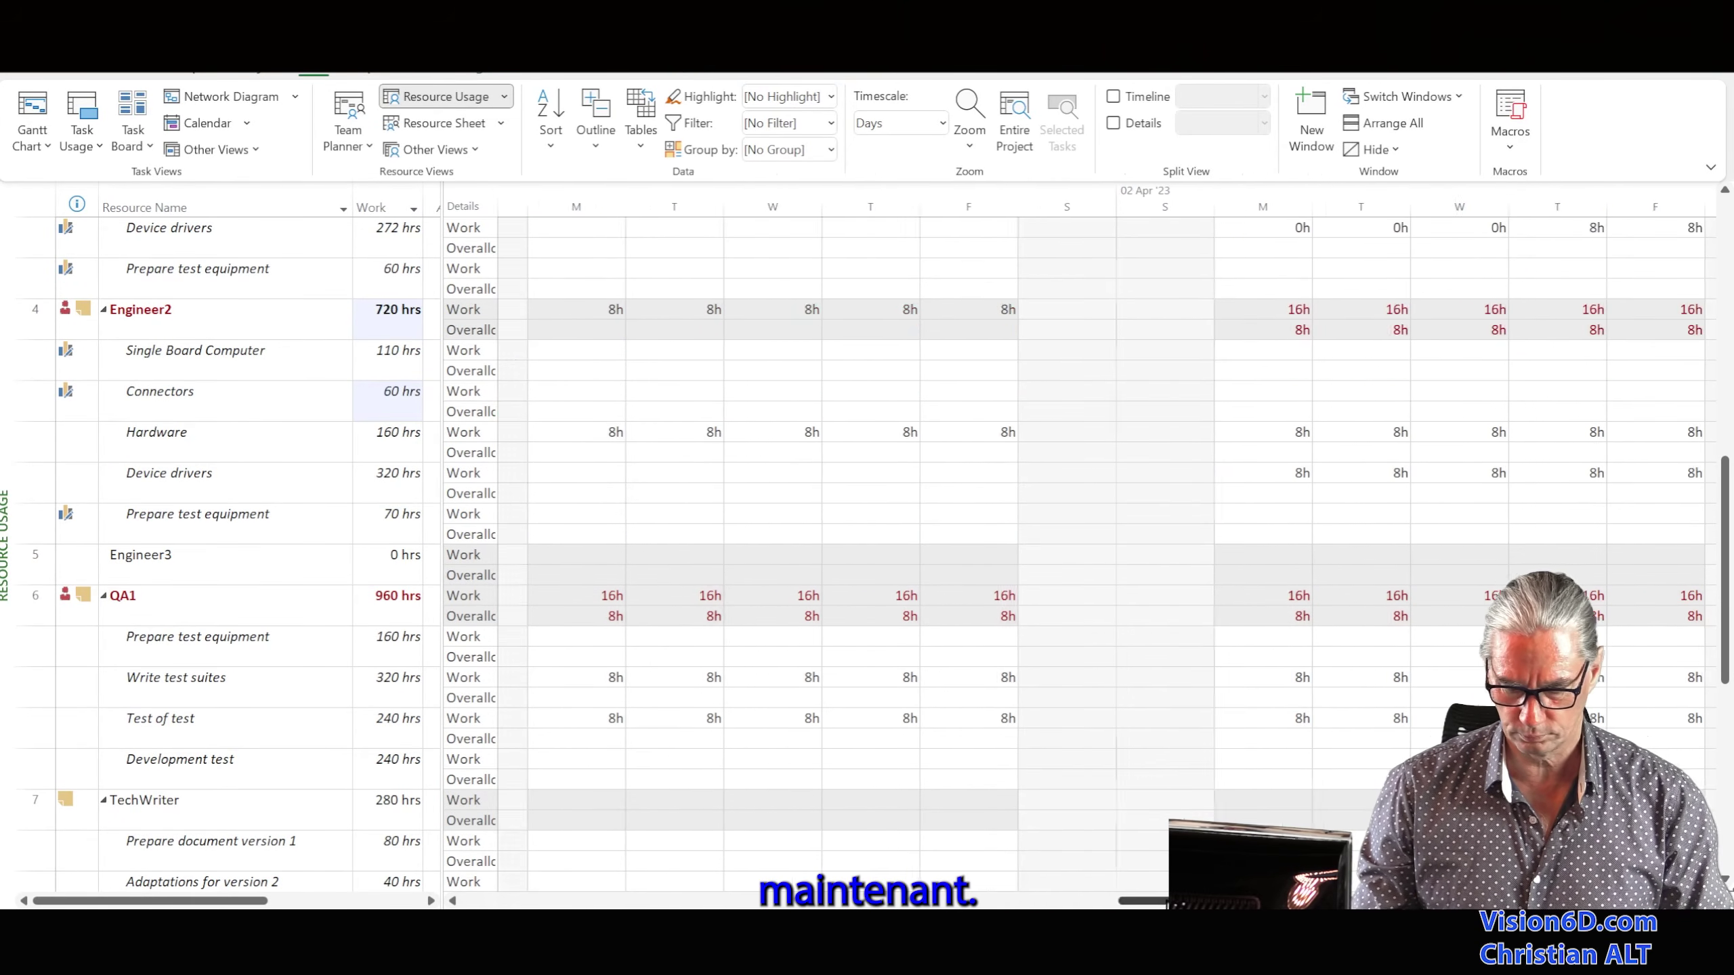
click(580, 432)
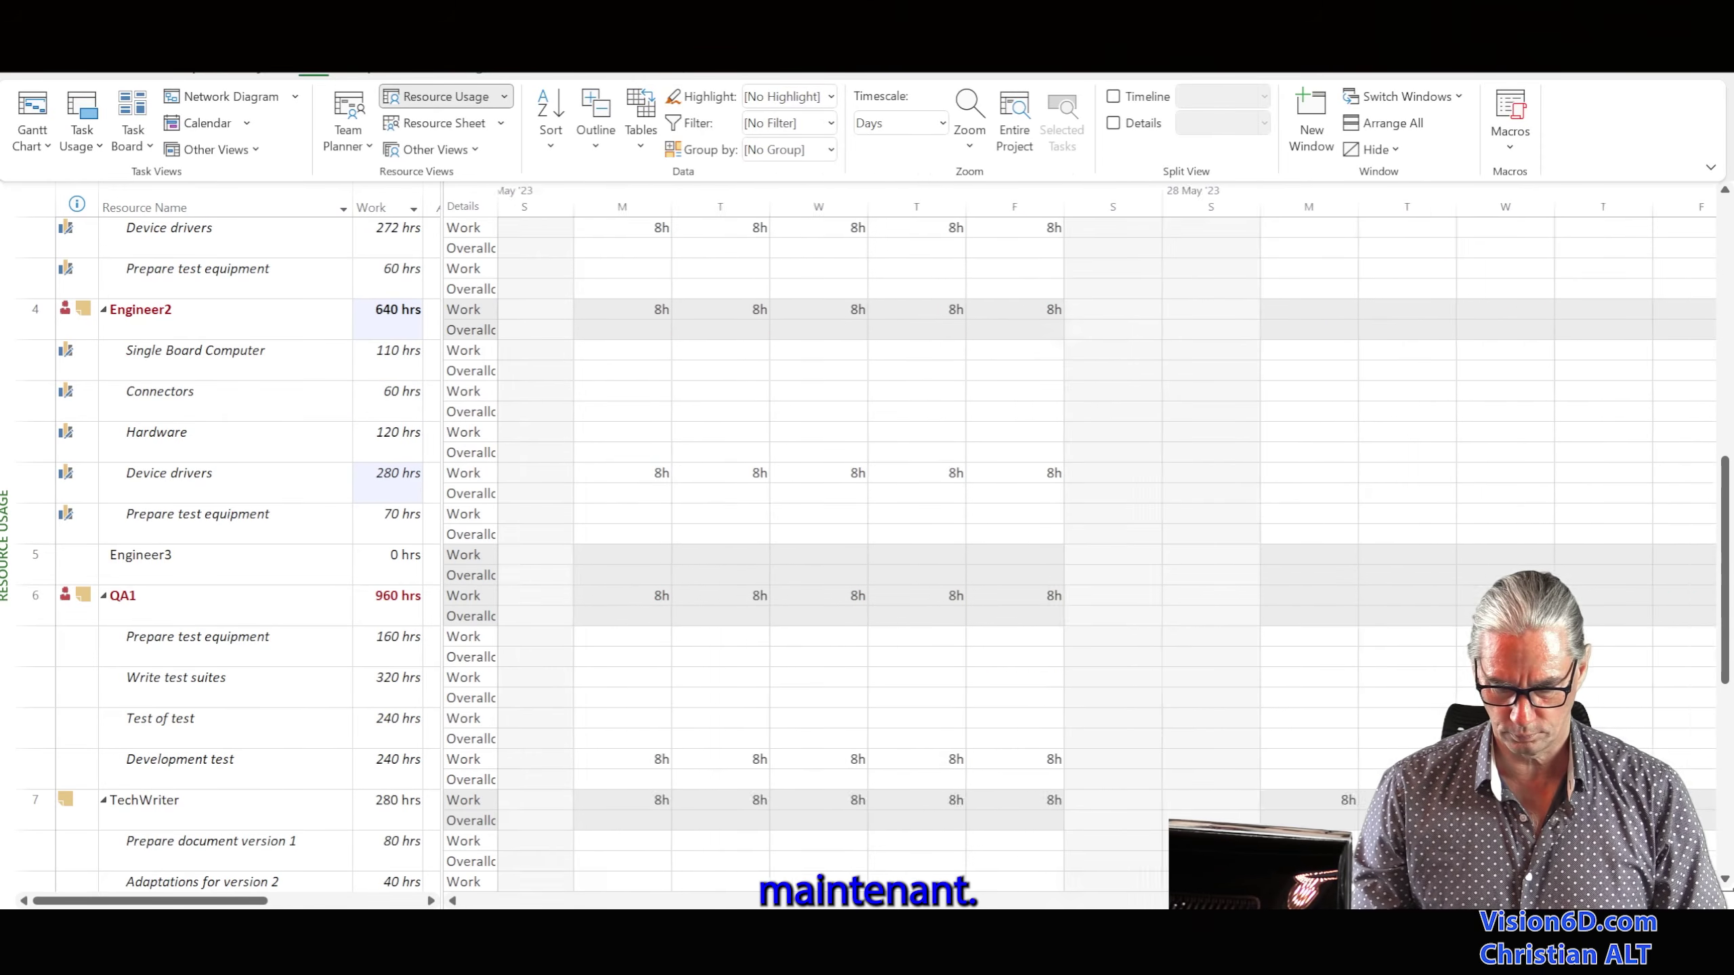
Set Engineer2's daily work in the week starting 19 Feb '23 to 4 hours on Single Board Computer and 2 on Connectors and Prepare test equipment
click(1429, 350)
drag(1478, 360, 743, 351)
click(1429, 392)
drag(1479, 402, 743, 392)
click(1429, 514)
drag(1478, 524, 841, 514)
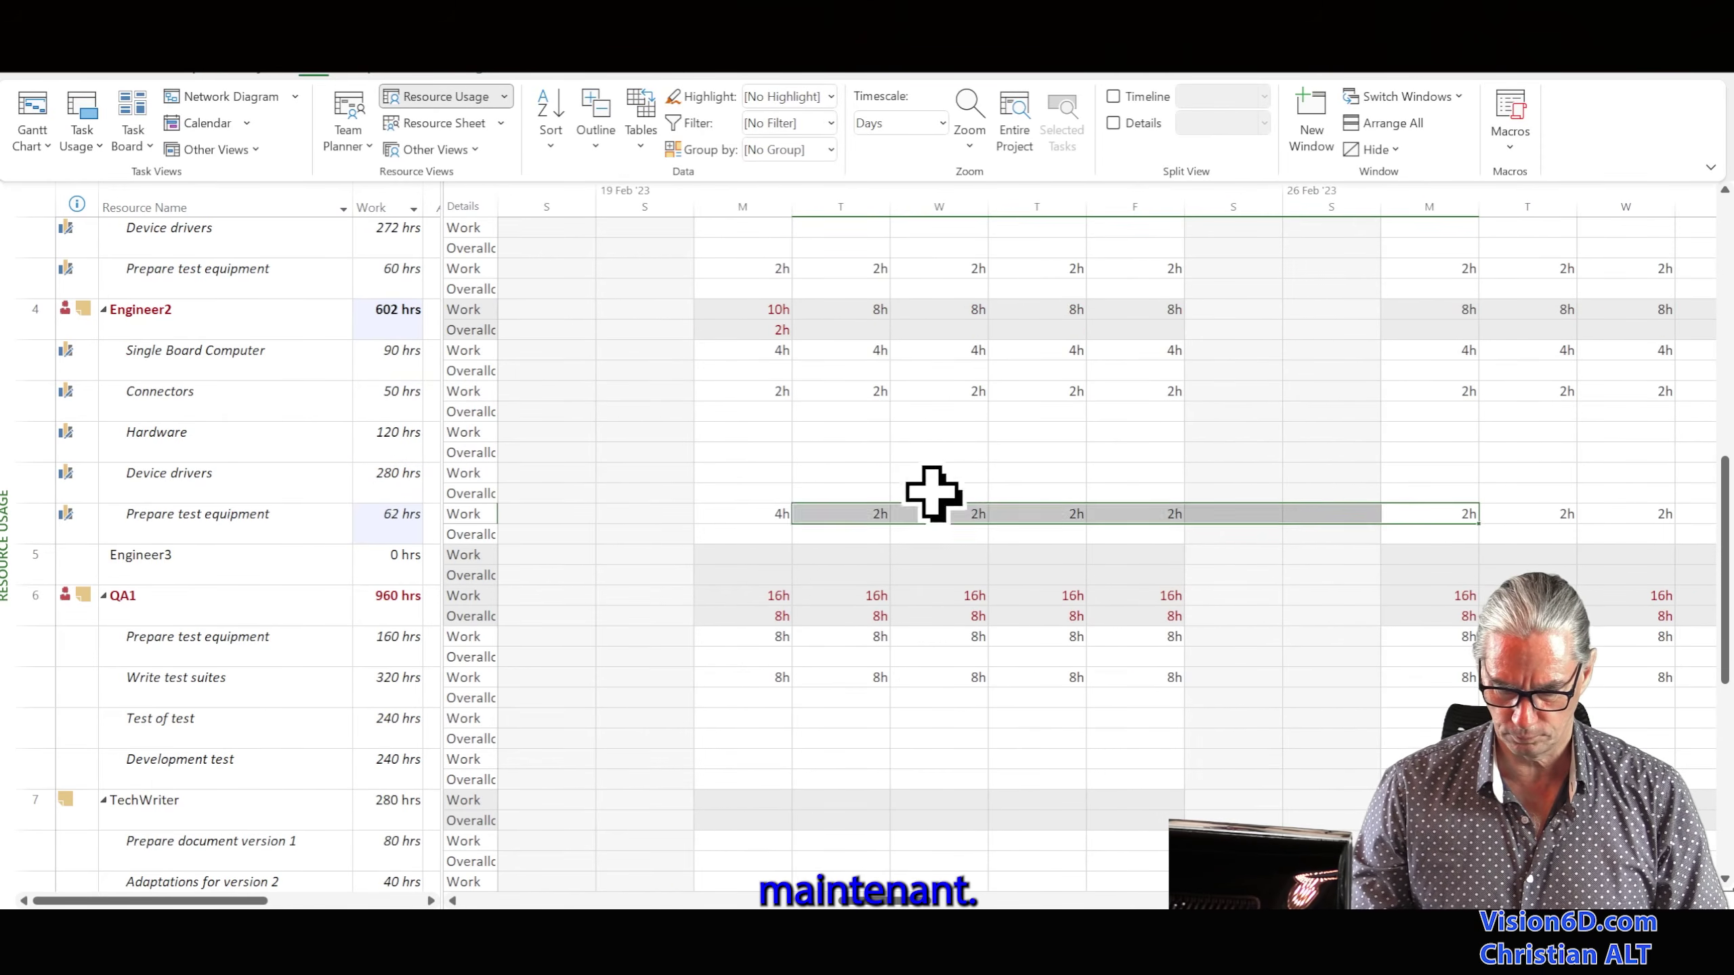
click(742, 514)
text(2)
Set QA1's Prepare test equipment and Write test suites to 4 hours on every weekday of the weeks starting 19 and 26 Feb '23
click(547, 636)
text(4)
drag(596, 646, 1627, 642)
click(546, 677)
text(4)
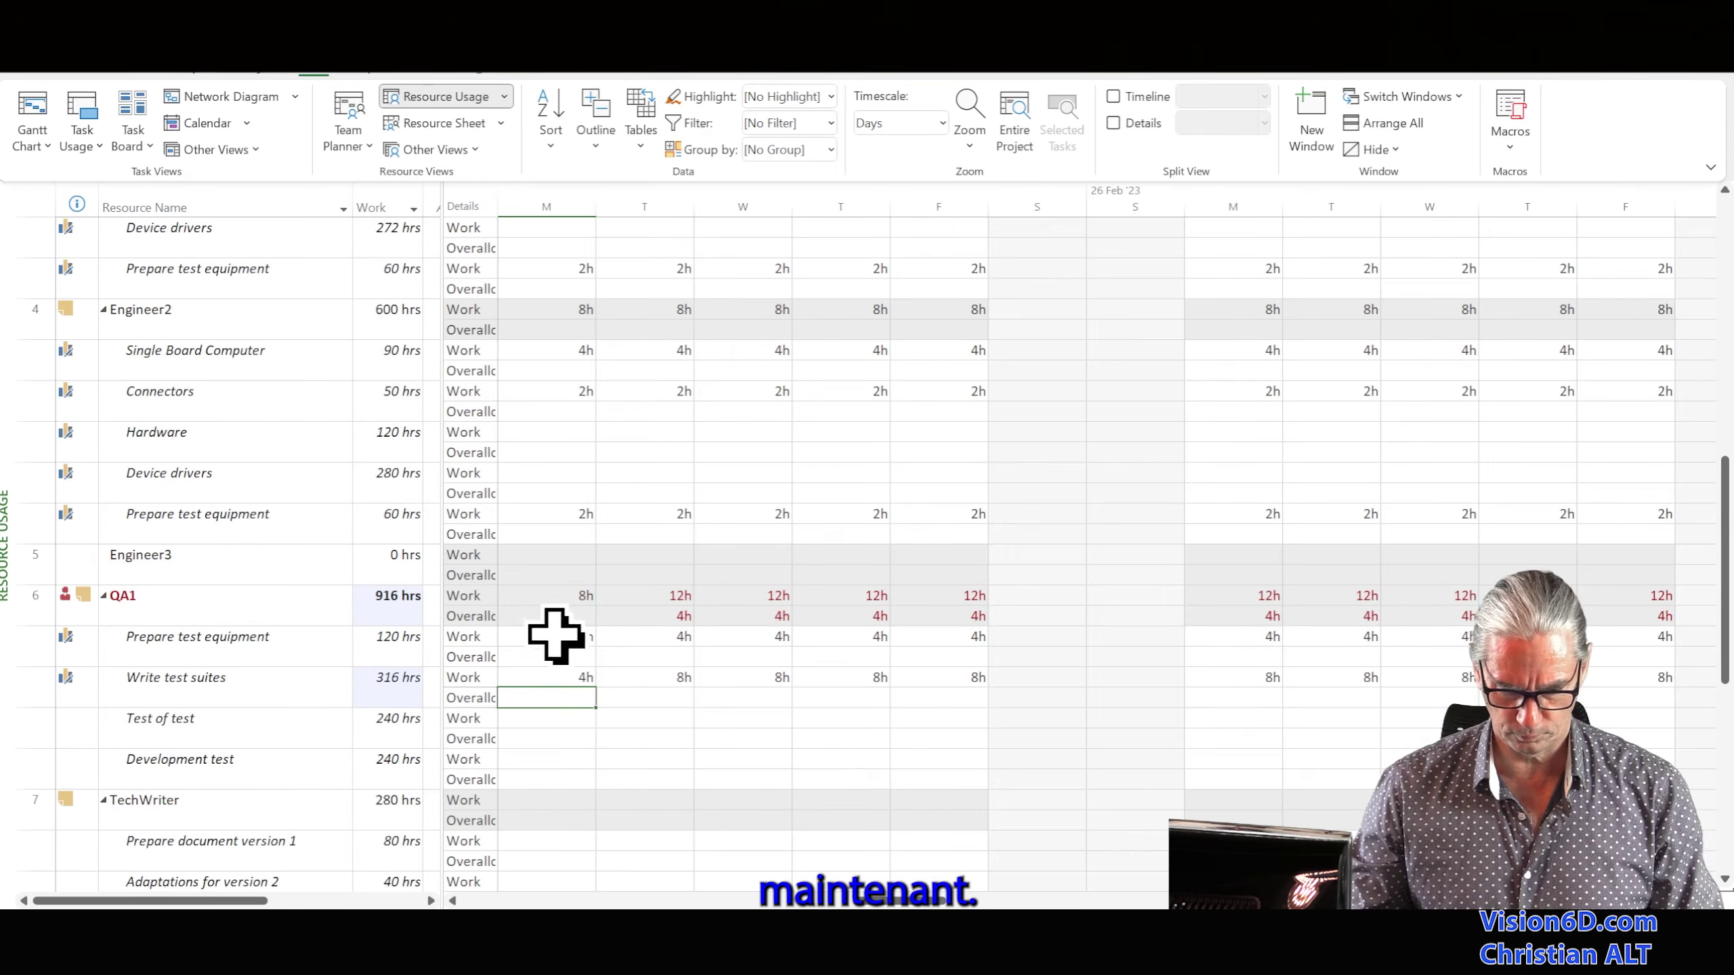
drag(596, 687, 1626, 683)
Extend QA1's 4 hours of daily Write test suites work from 05 Mar '23 through the week starting 26 Mar '23
drag(908, 900, 993, 901)
drag(693, 688, 1331, 711)
drag(993, 900, 1055, 901)
drag(596, 688, 1274, 701)
drag(1055, 900, 1116, 901)
click(743, 677)
text(4)
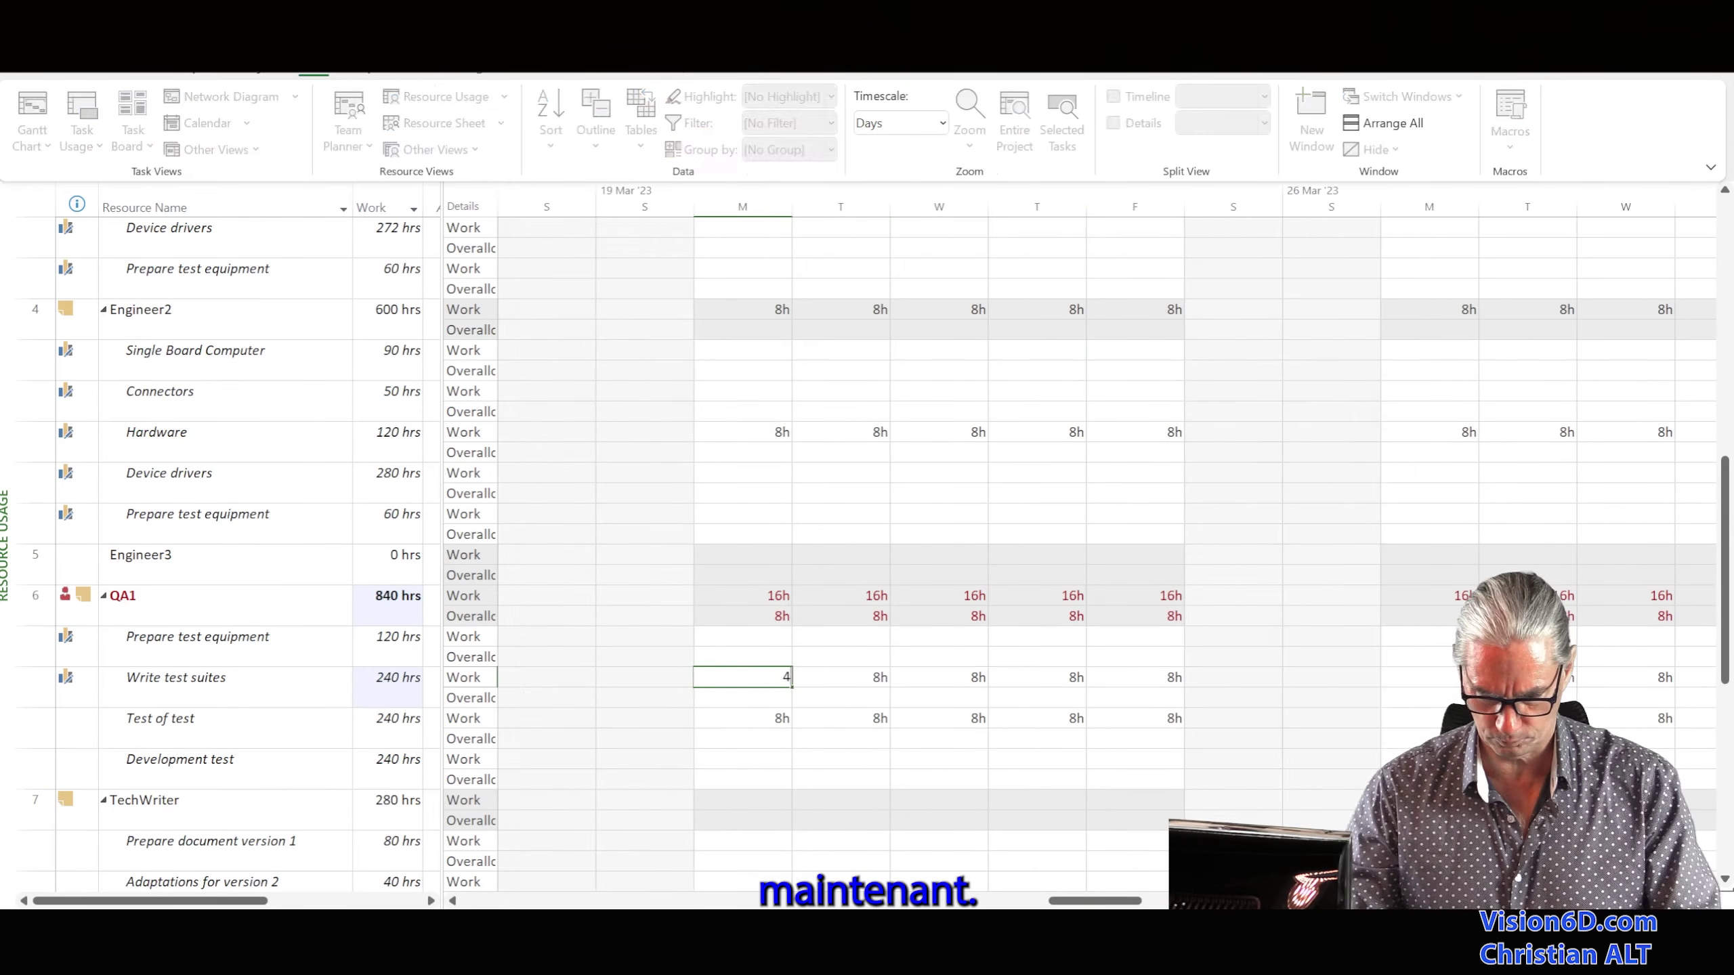
drag(792, 688, 1679, 689)
Set QA1's Test of test work to 4 hours on every weekday of the weeks starting 05 and 12 Mar '23
drag(1131, 901, 1007, 901)
click(546, 719)
text(4)
drag(596, 728, 1638, 724)
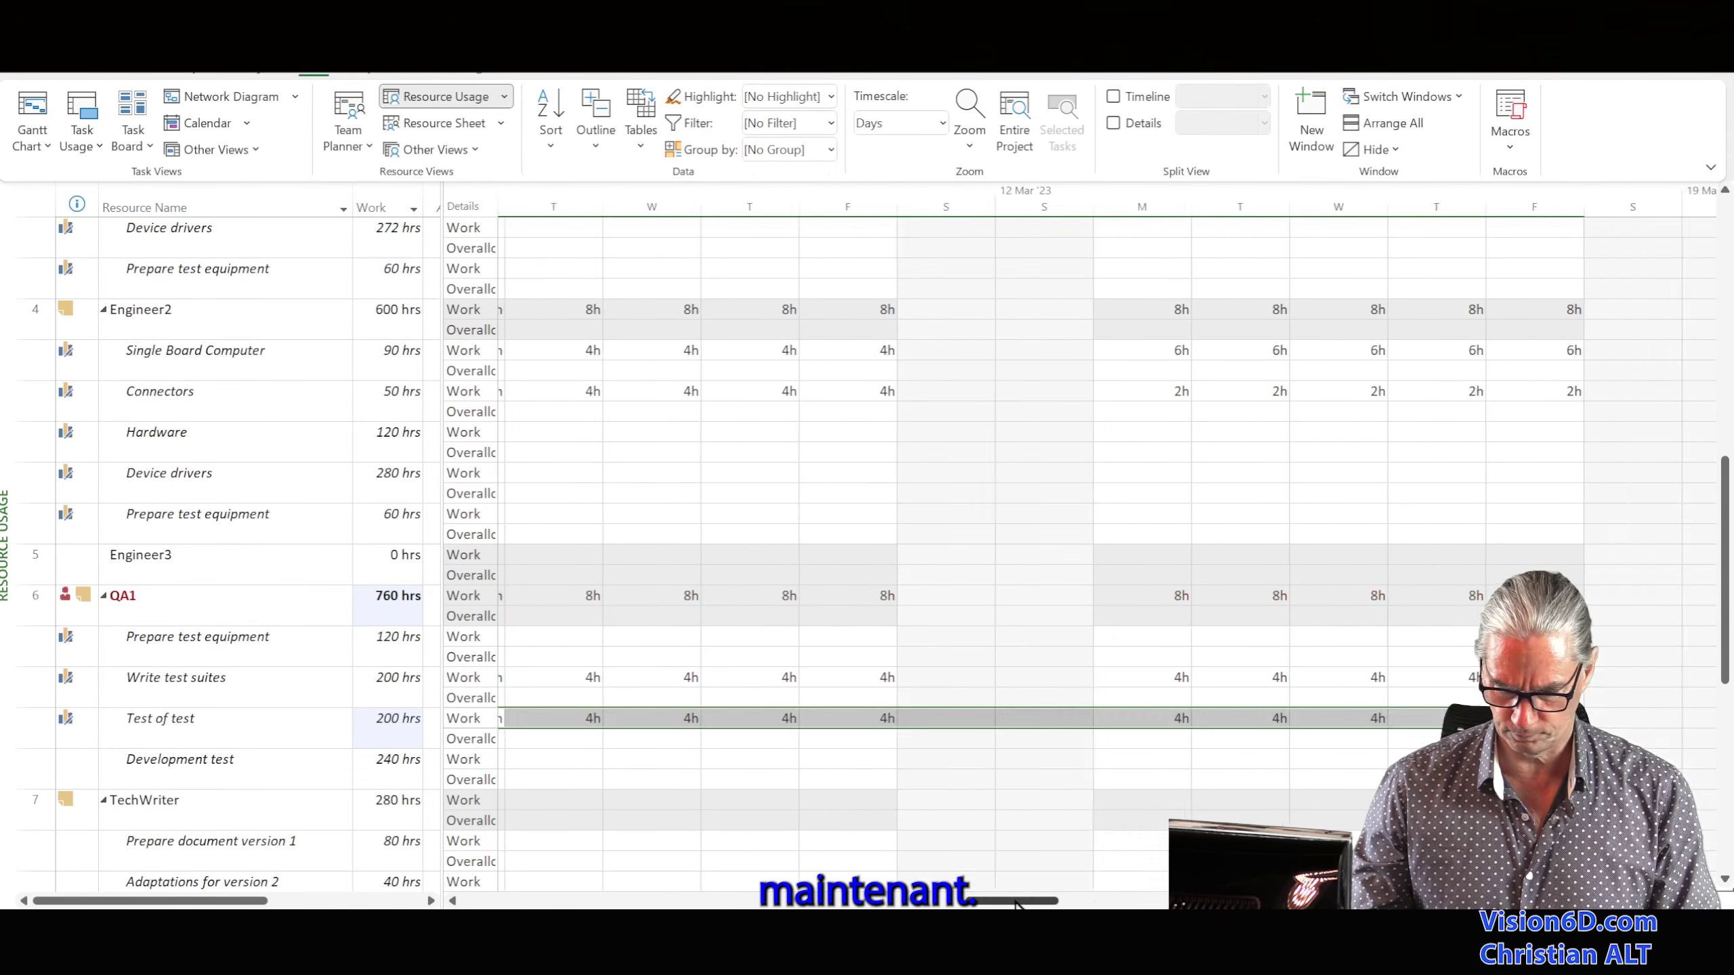
Set QA1's Test of test to 4 hours daily from 19 Mar '23 through the 09 Apr '23 week, and Write test suites likewise from 02 Apr
drag(1014, 901, 1113, 901)
click(547, 718)
text(4)
drag(596, 729, 1626, 724)
click(654, 708)
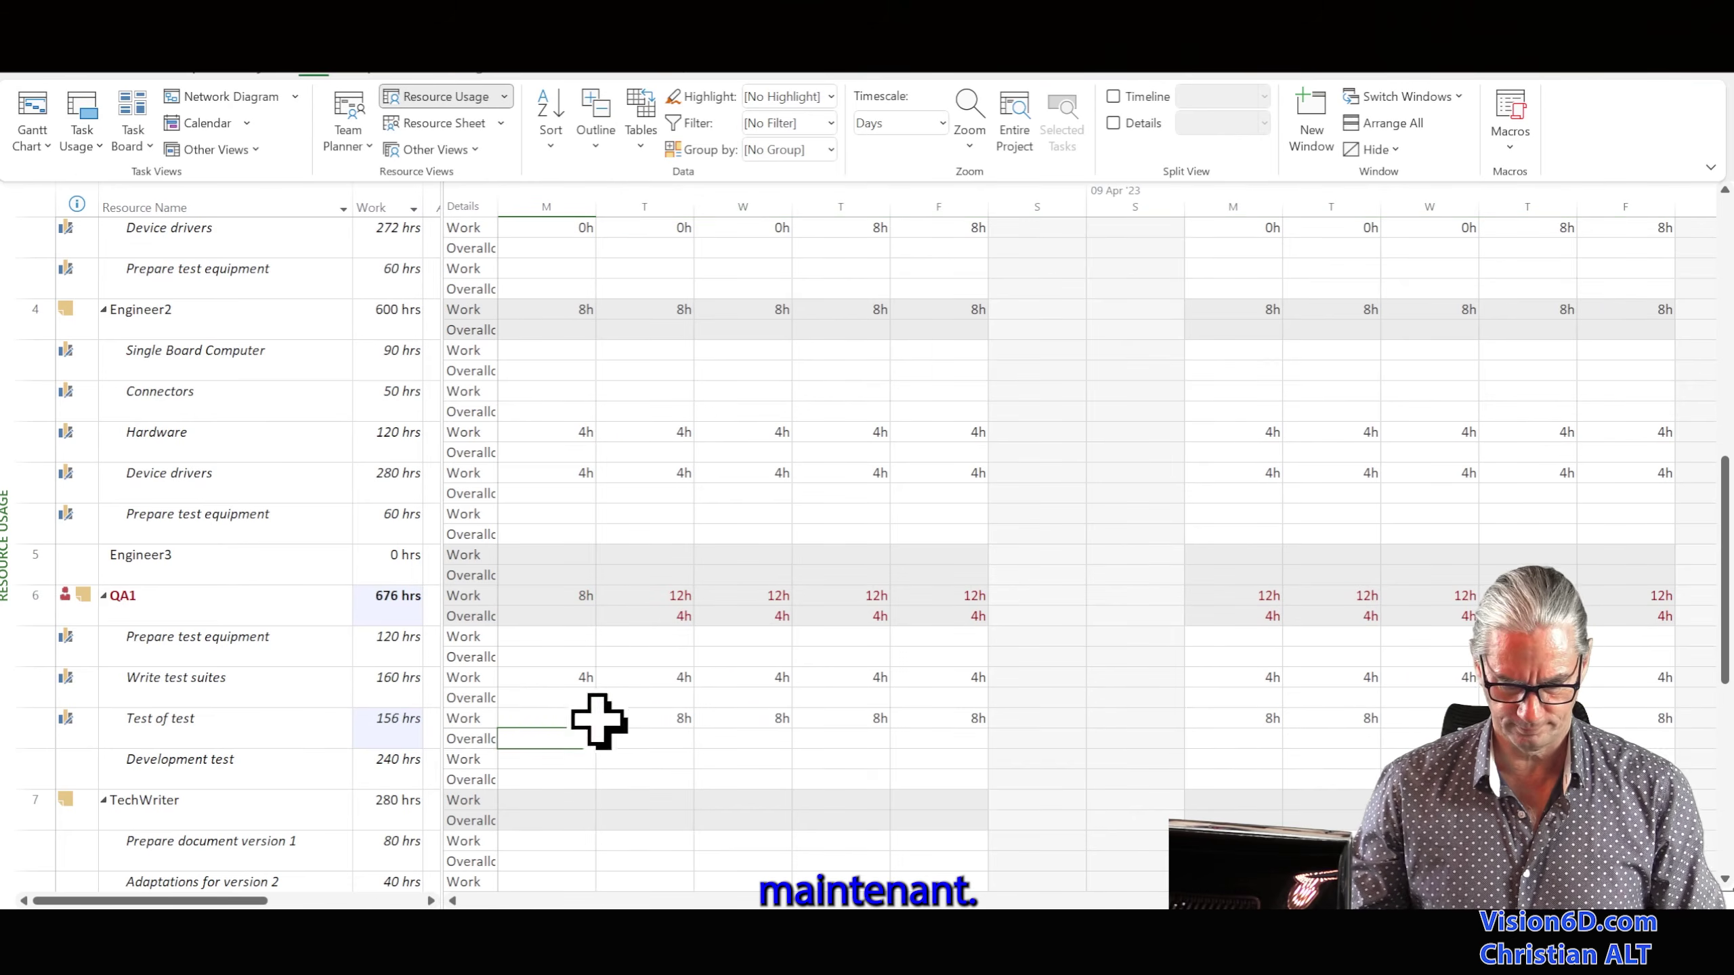
drag(595, 729, 953, 726)
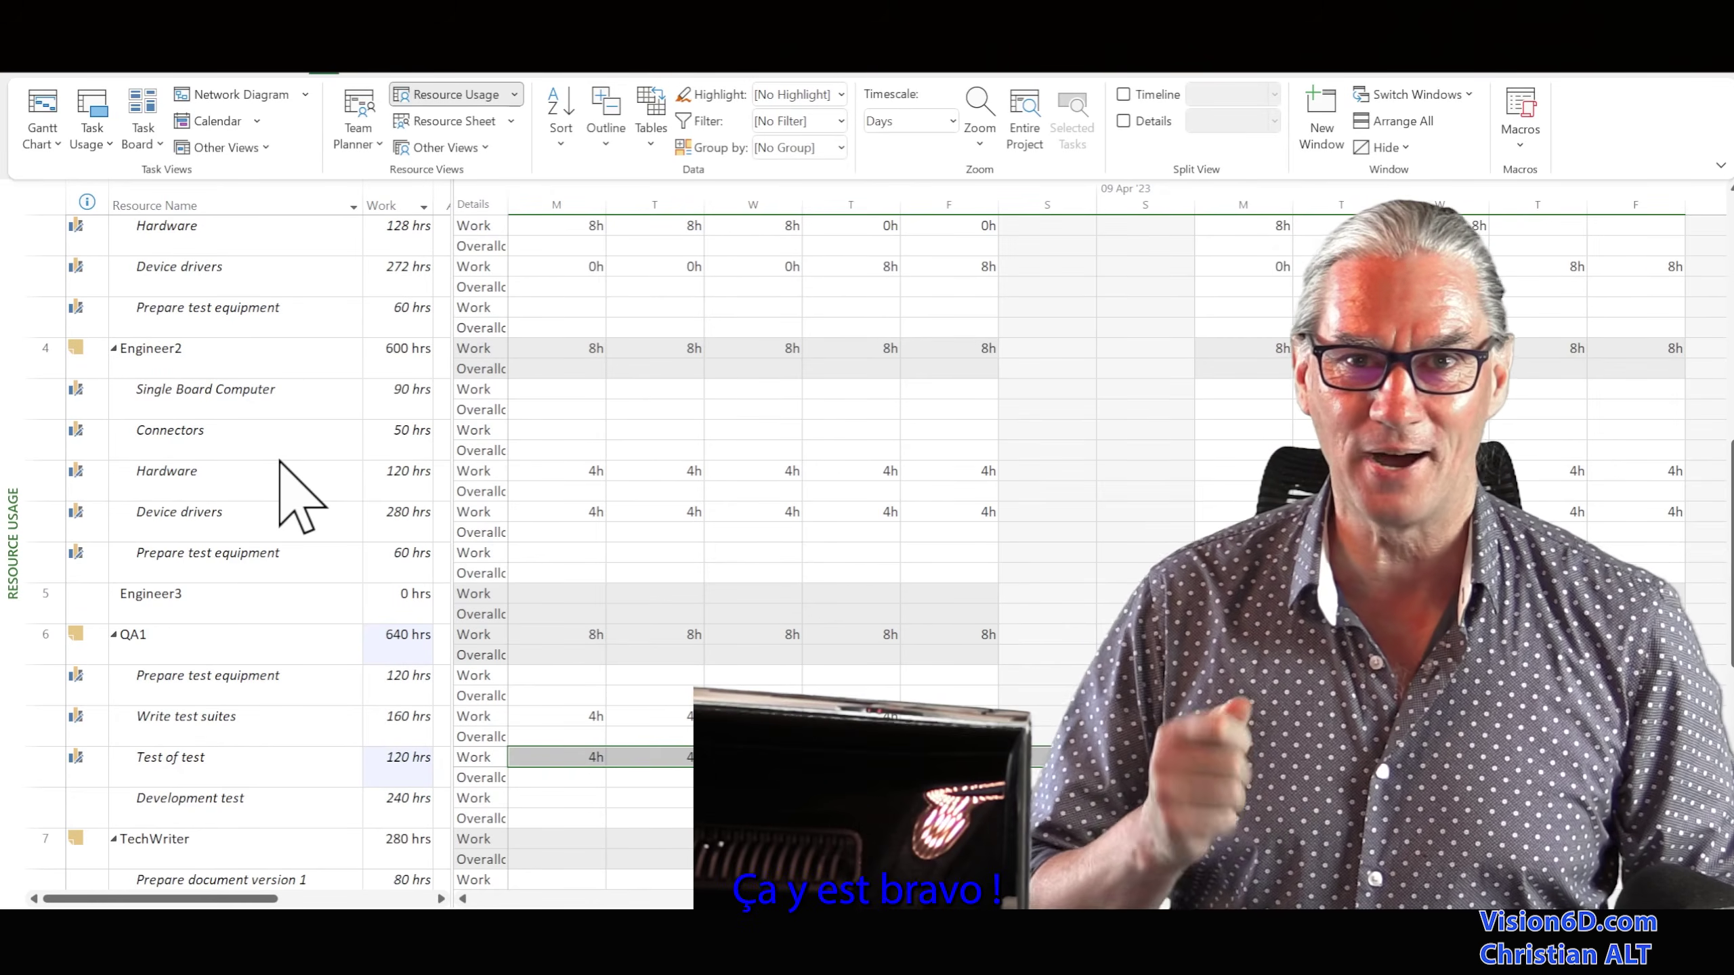